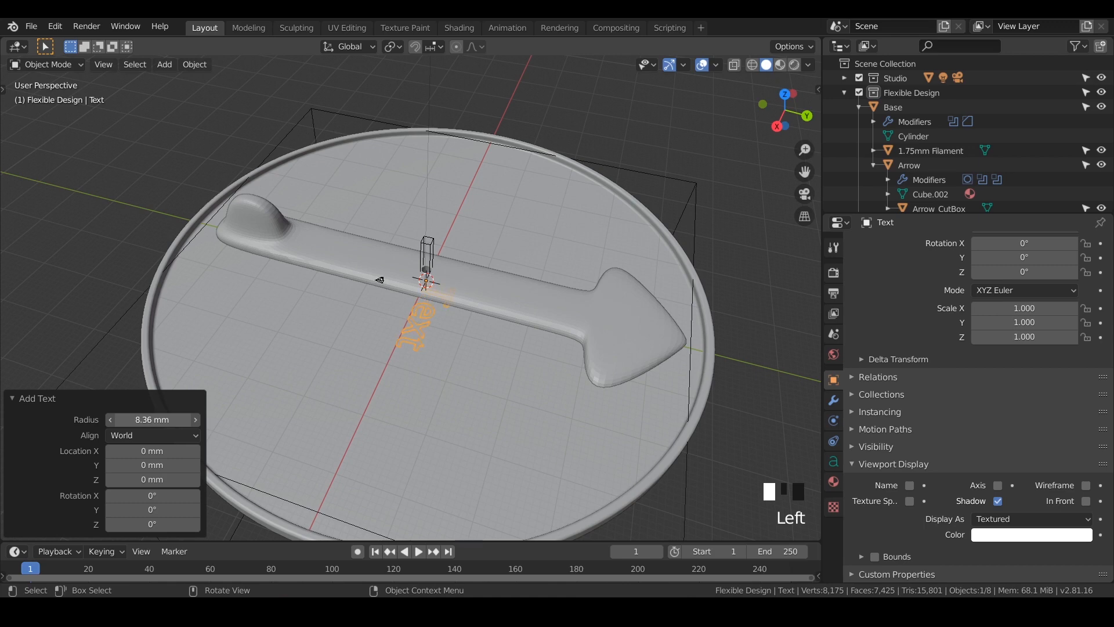
Set the radius of the newly added text to 20 mm
left_click_drag(145, 419, 193, 419)
left_click(144, 422)
type("20")
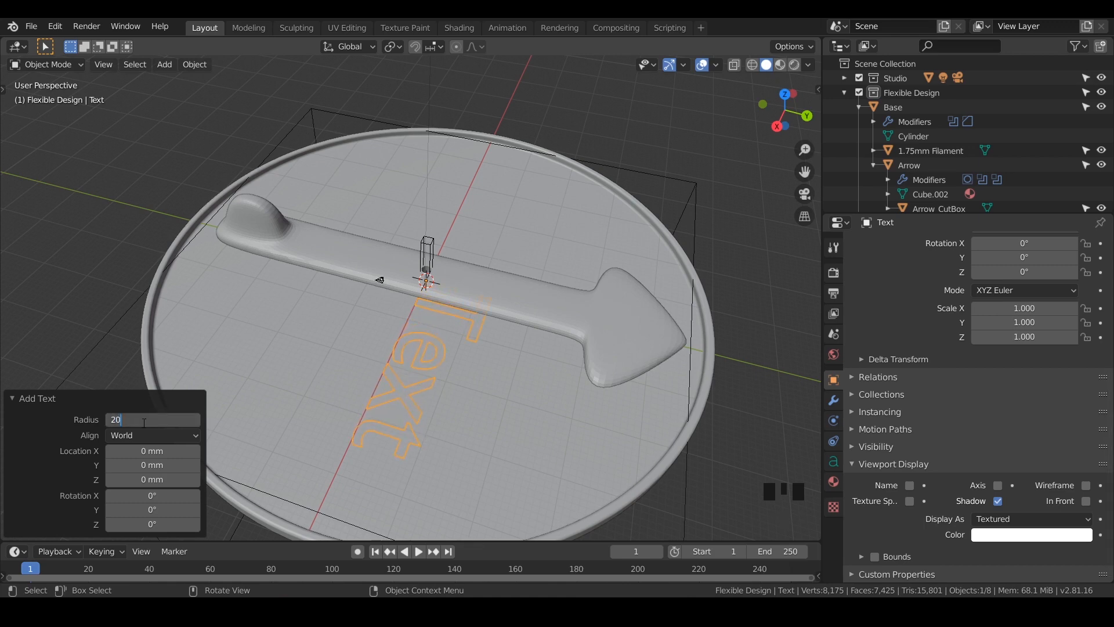
key("BackSpace")
key("BackSpace")
type("15")
key("Return")
left_click(143, 420)
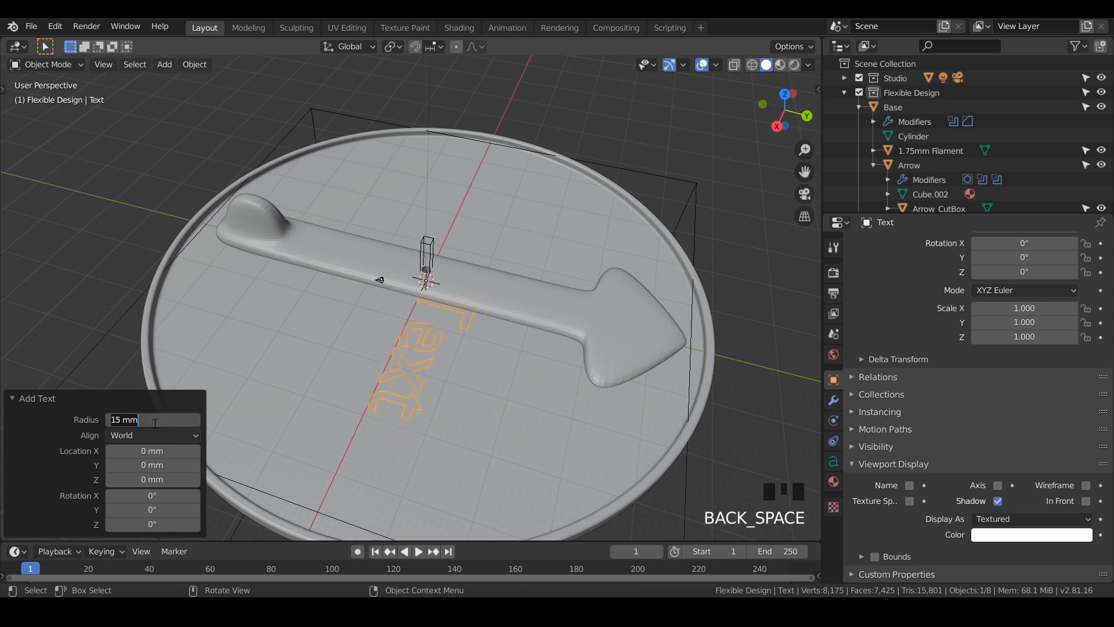
type("20")
key("Return")
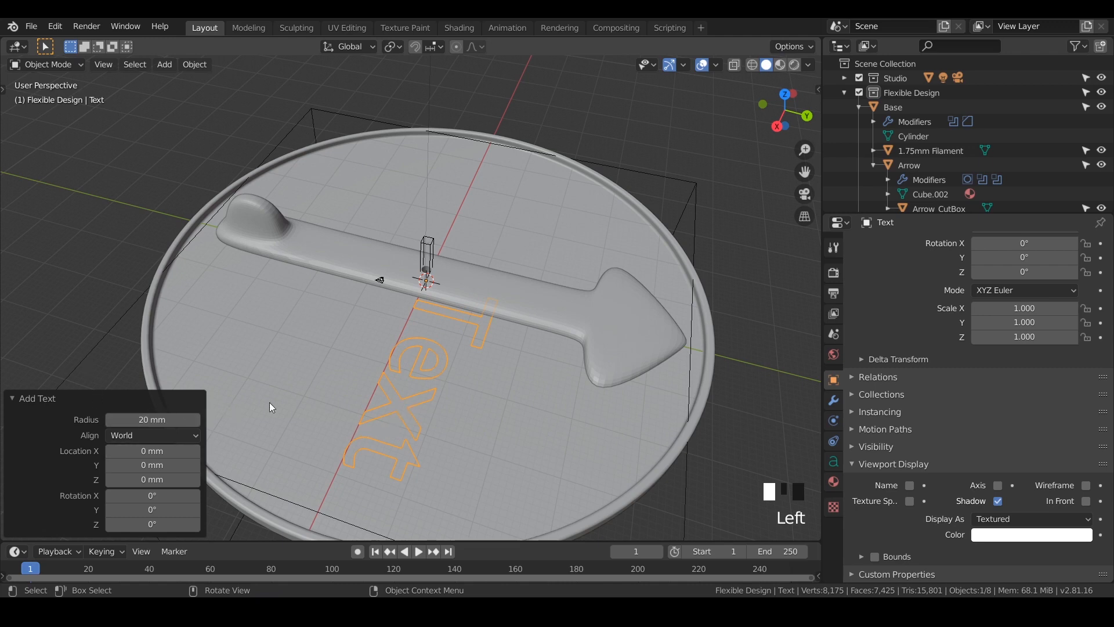
Replace the text object's default wording with "TRUTH"
left_click(394, 398)
key("Tab")
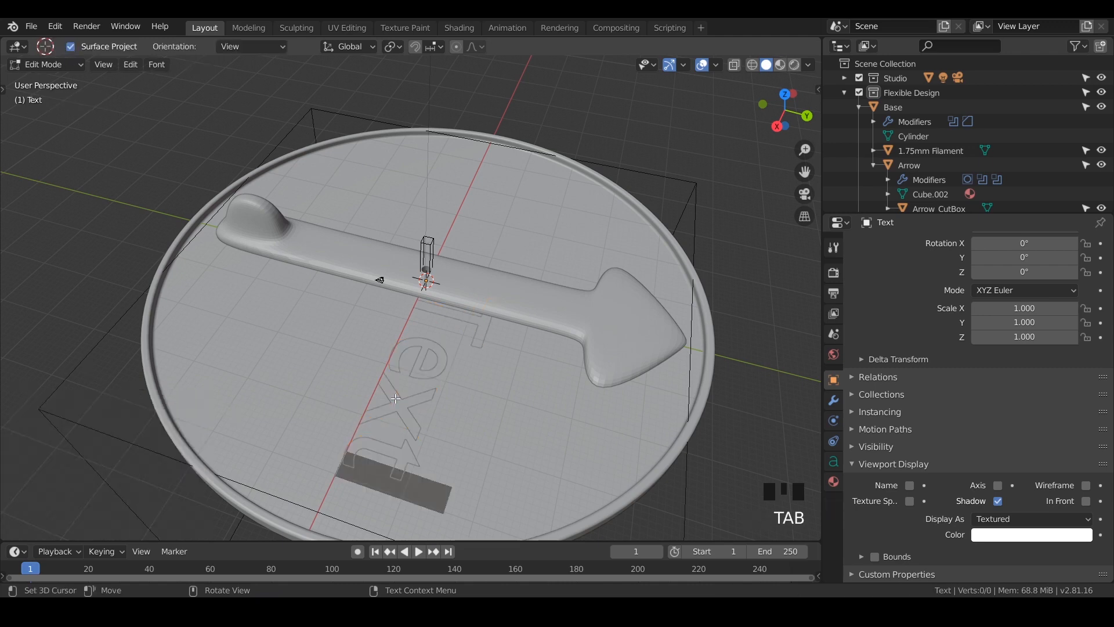
key("BackSpace")
key("BackSpace")
key("BackSpace")
key("BackSpace")
key("BackSpace")
key("BackSpace")
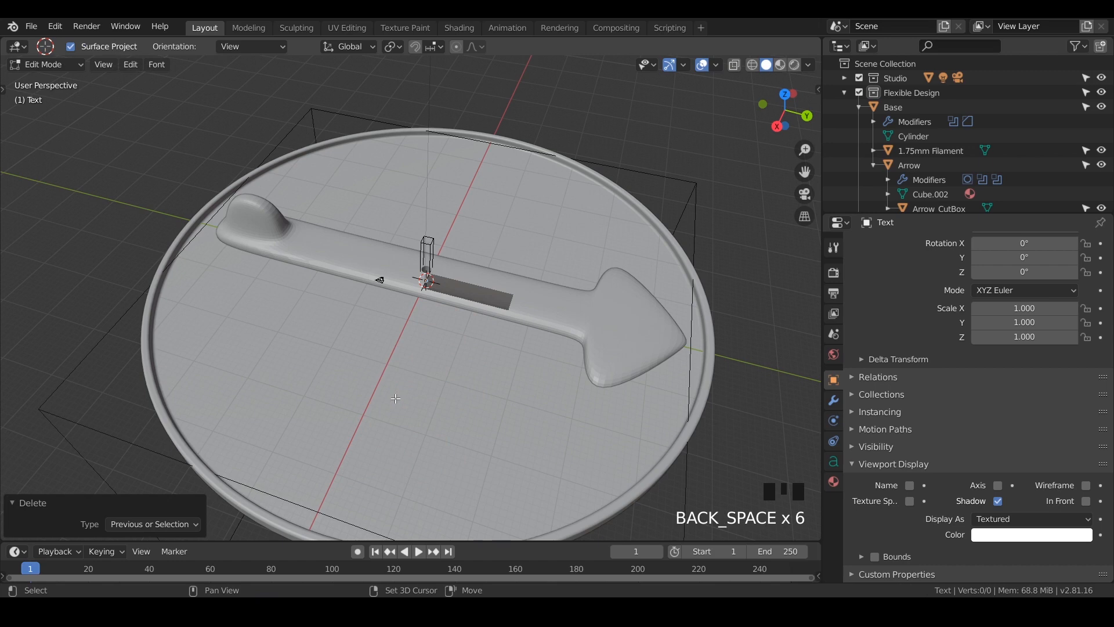
type("TRUTH")
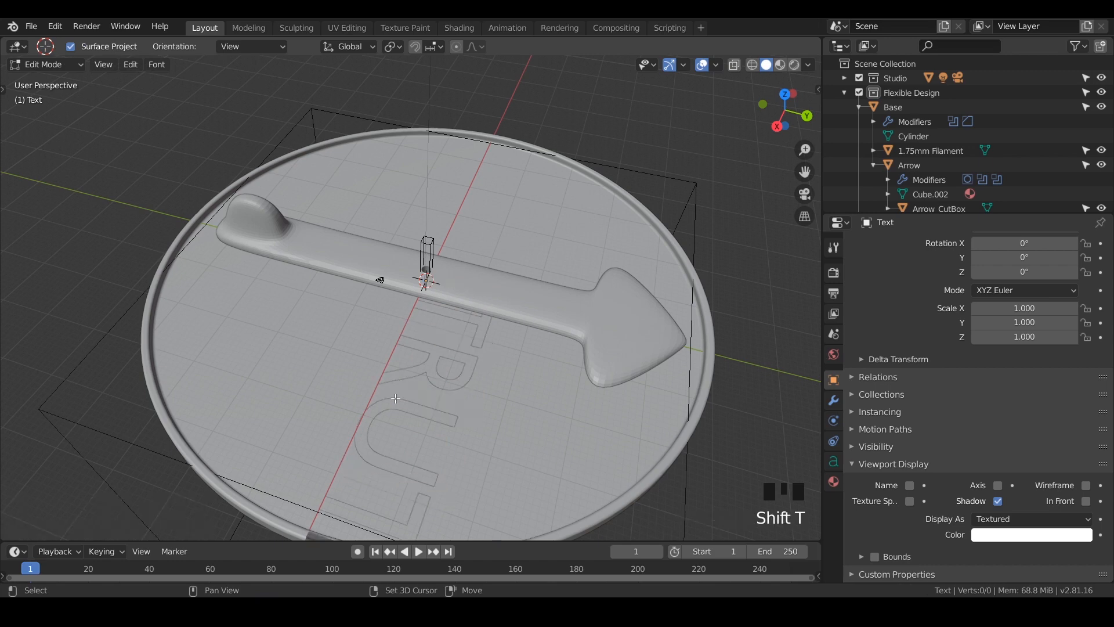
key("Tab")
Add a Solidify modifier to the TRUTH text and set its thickness to 2 mm
middle_click_drag(395, 398, 662, 366)
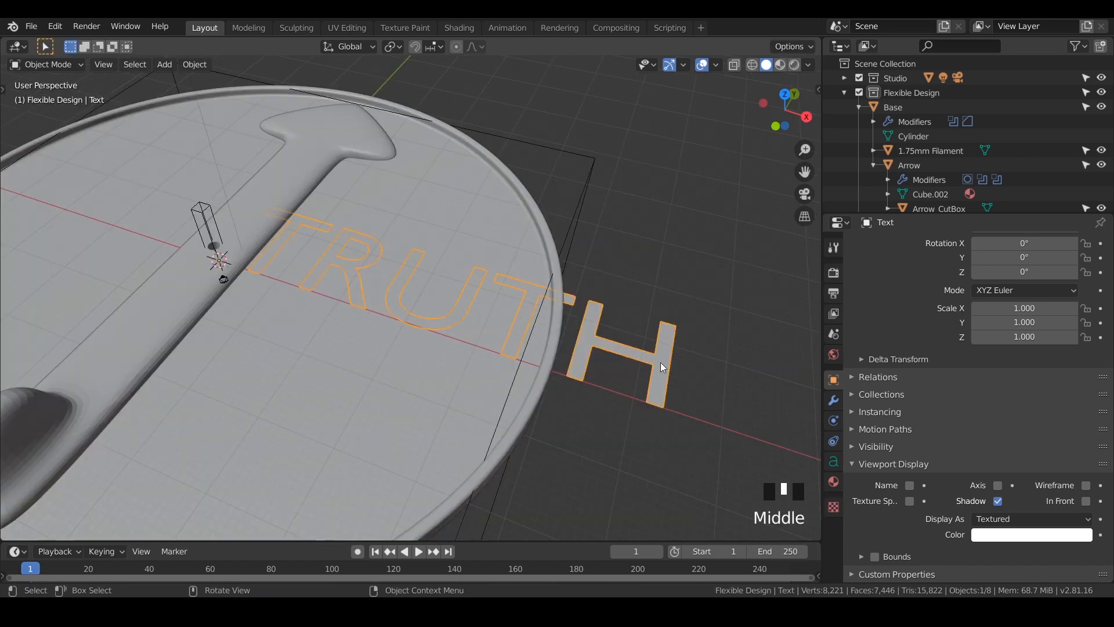
left_click(833, 461)
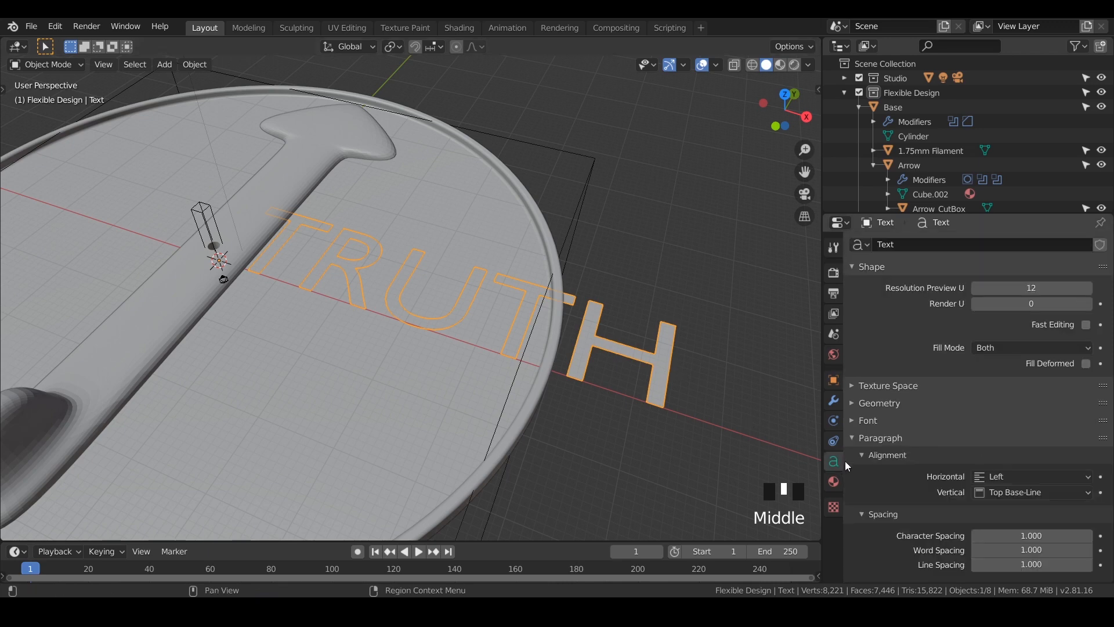
left_click(854, 402)
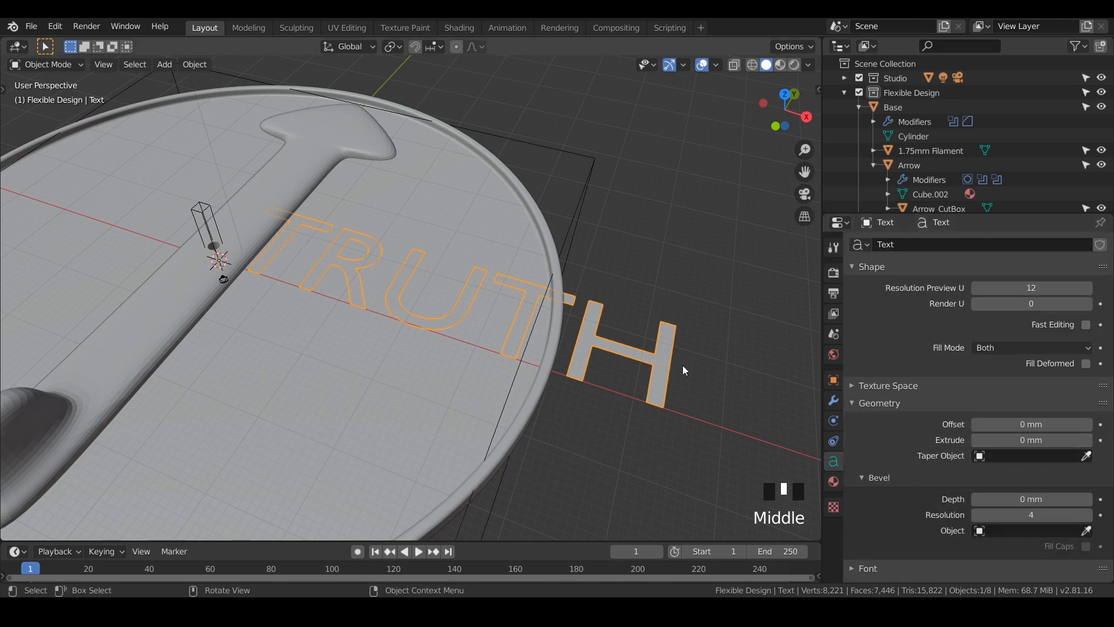
mouse_move(646, 368)
middle_mouse_down()
mouse_move(624, 342)
mouse_move(638, 350)
middle_mouse_up()
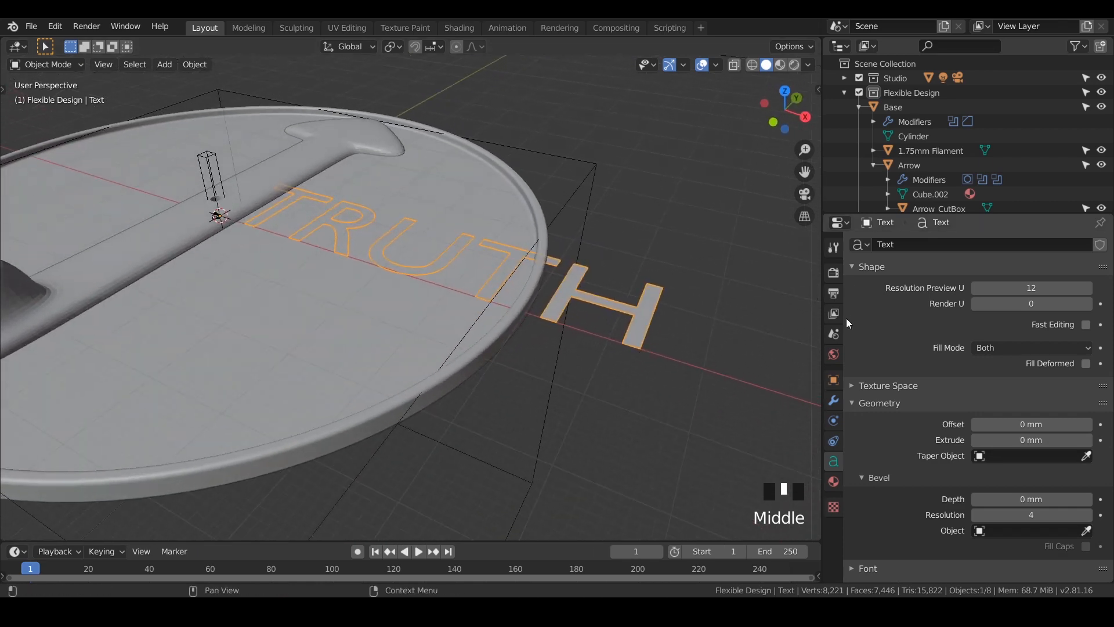
left_click(833, 400)
left_click(909, 245)
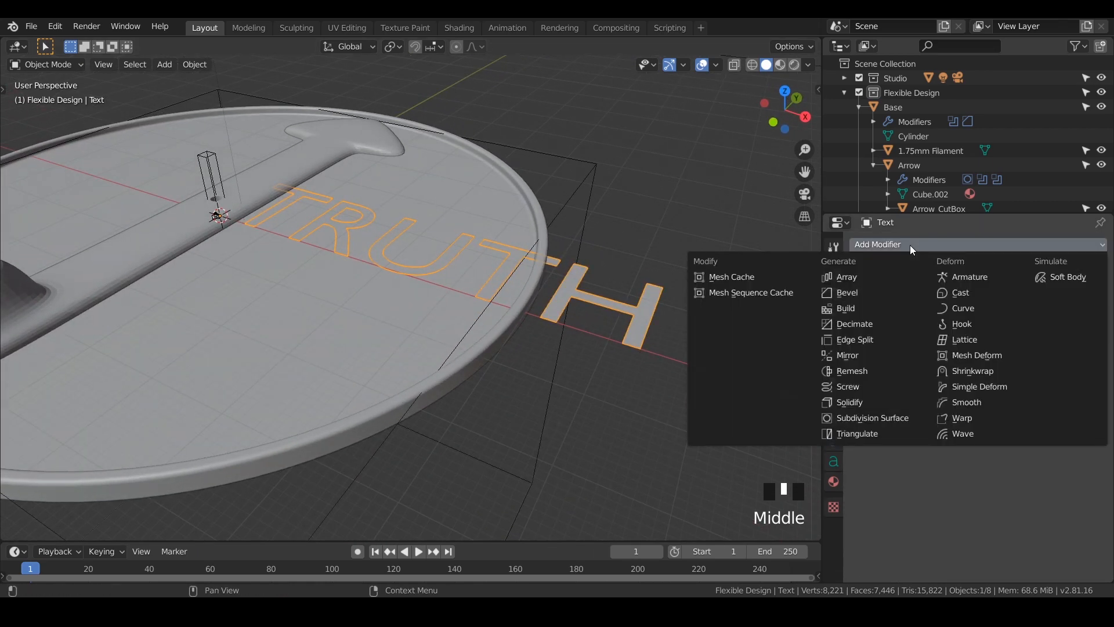
left_click(862, 400)
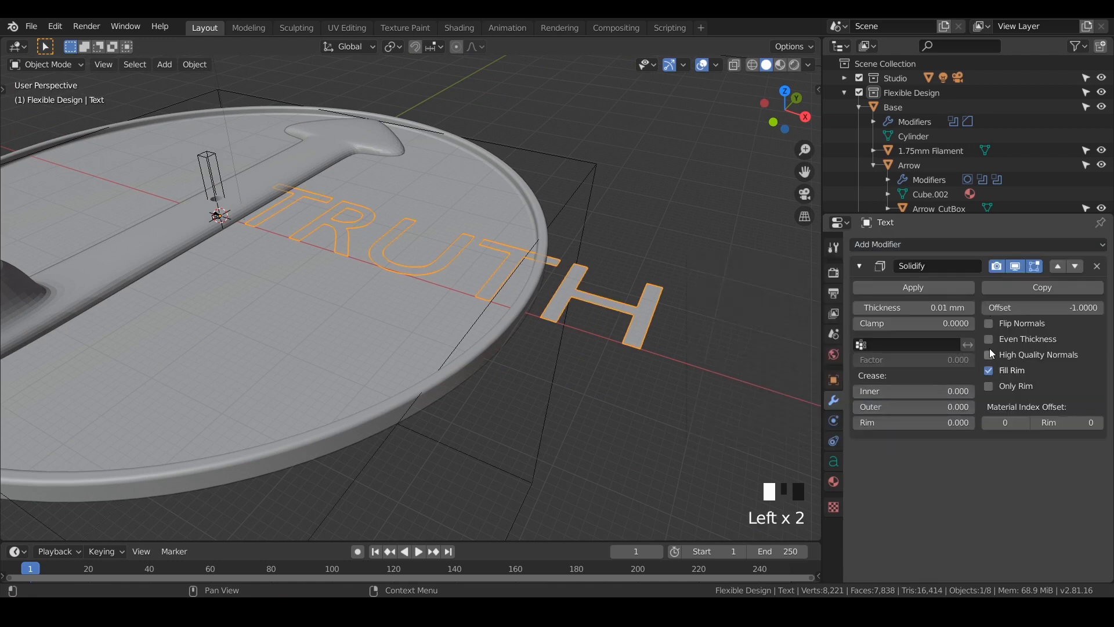
left_click_drag(928, 307, 993, 307)
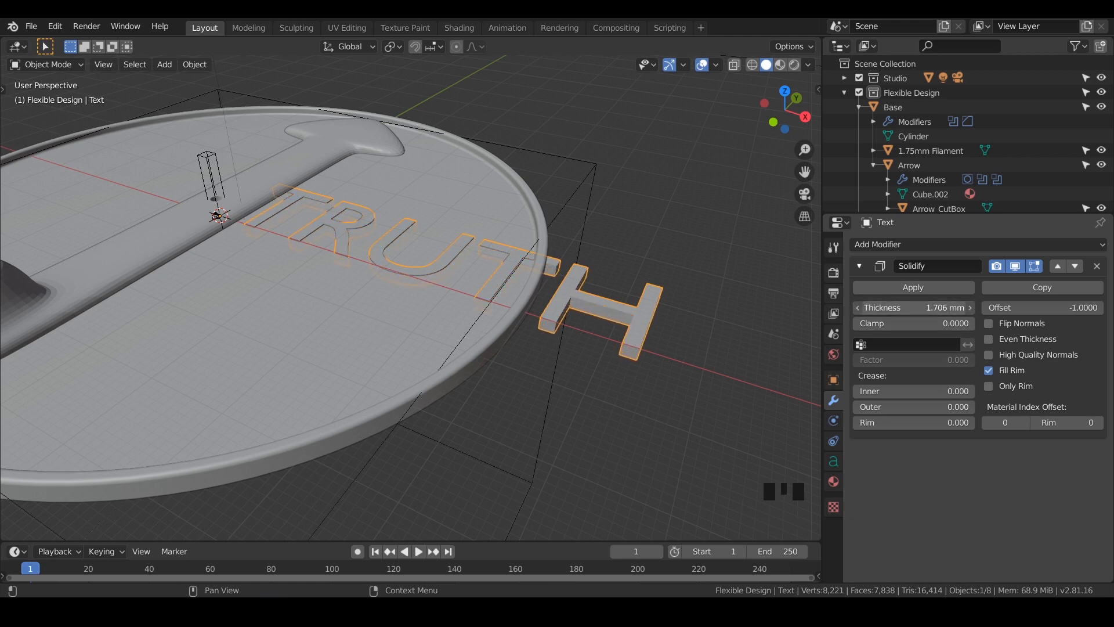
left_click(944, 312)
type("2")
key("Return")
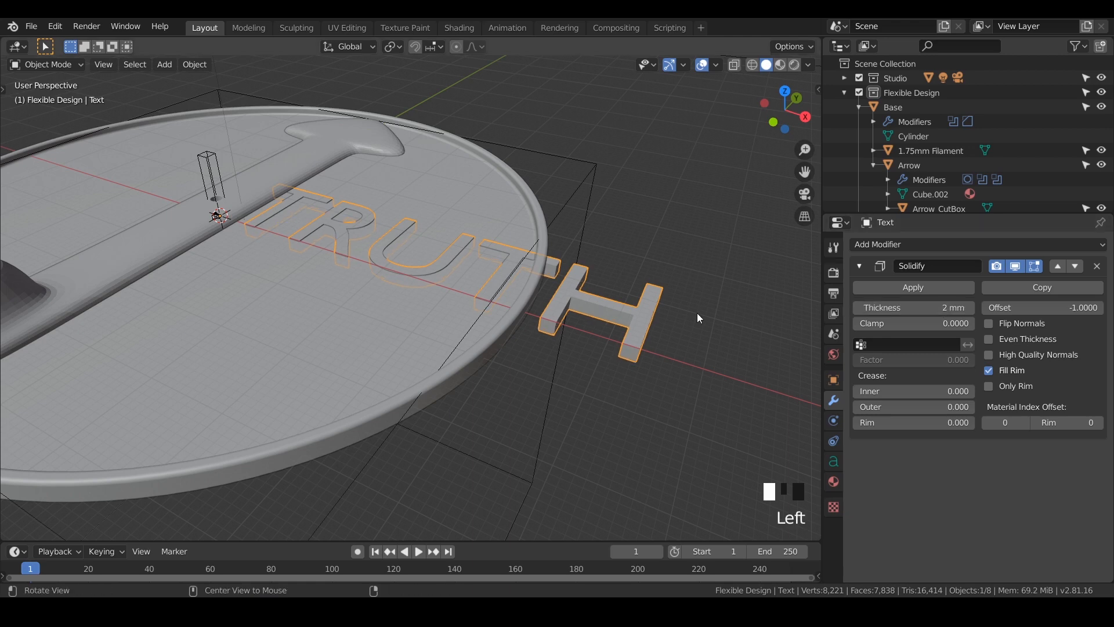
Hide everything except the TRUTH text and enable Even Thickness and High Quality Normals in its Solidify modifier
middle_click_drag(645, 322, 622, 311)
middle_click_drag(507, 318, 571, 357, "shift")
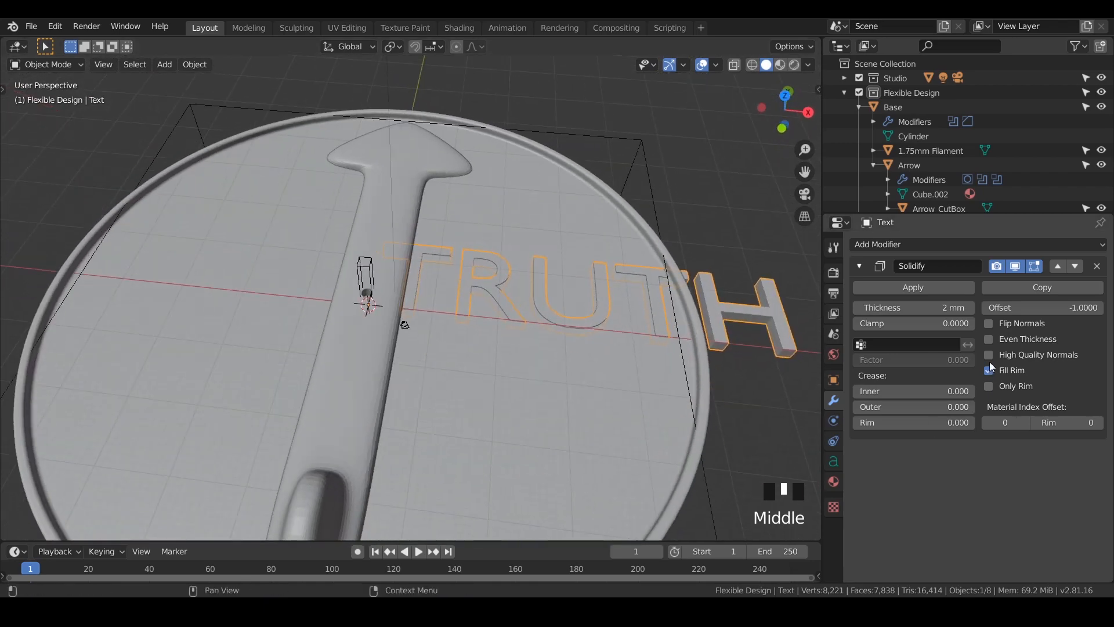
middle_click_drag(619, 325, 556, 298)
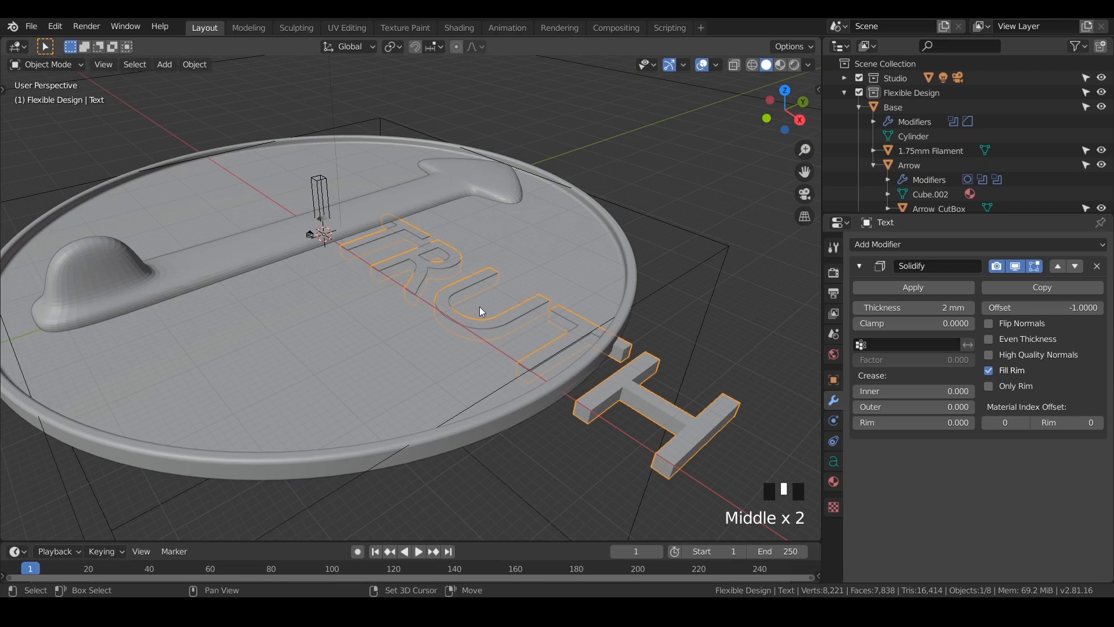
key("shift+h")
middle_click_drag(479, 306, 325, 348)
scroll(567, 343, "up", 3)
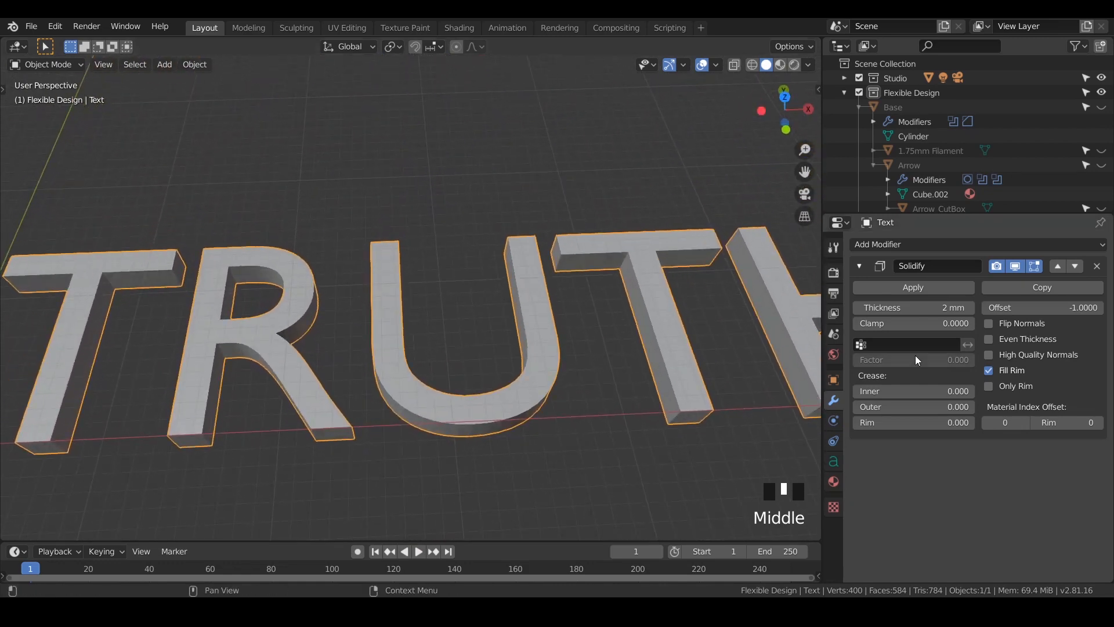
left_click(989, 340)
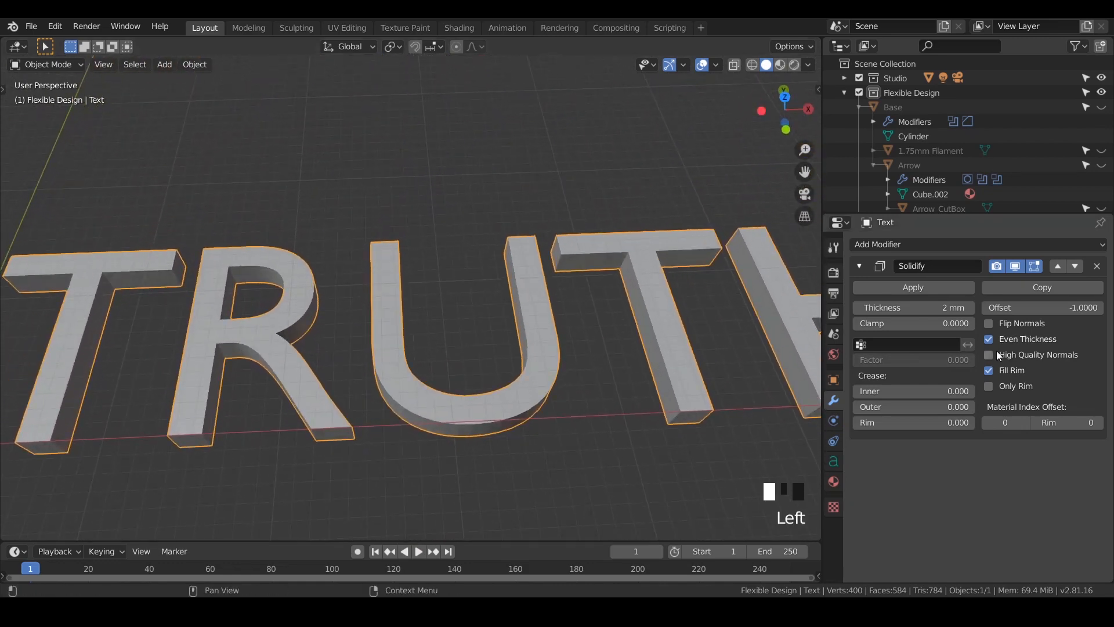
left_click(993, 355)
Reveal all hidden objects so the base and arrow show together with the text again
scroll(598, 366, "down", 4)
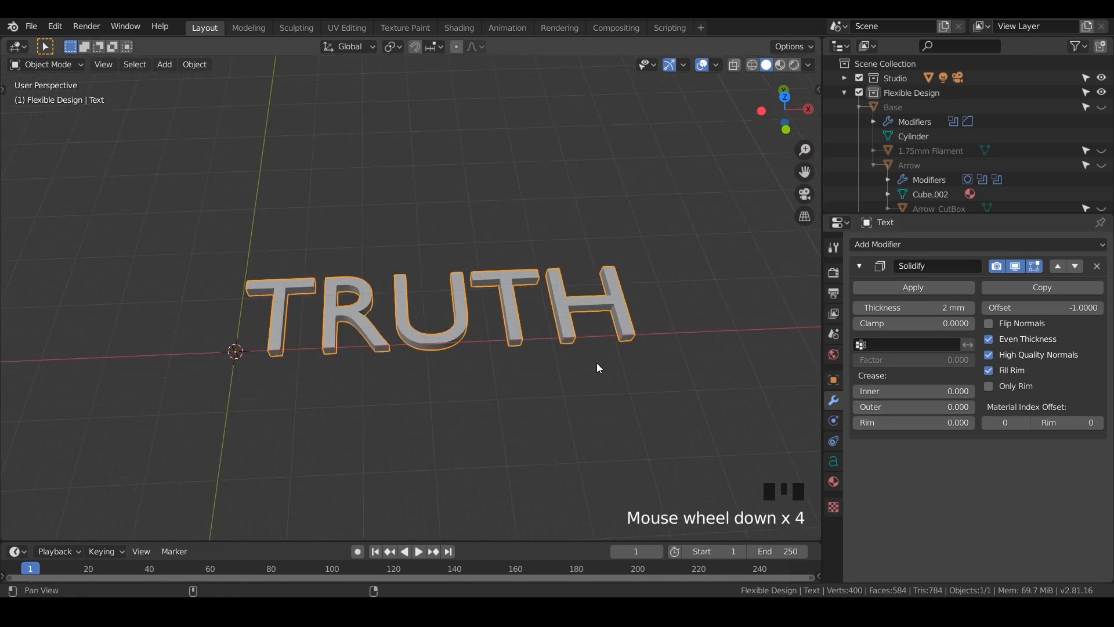
middle_click_drag(596, 363, 597, 350, "shift")
key("Tab")
key("Tab")
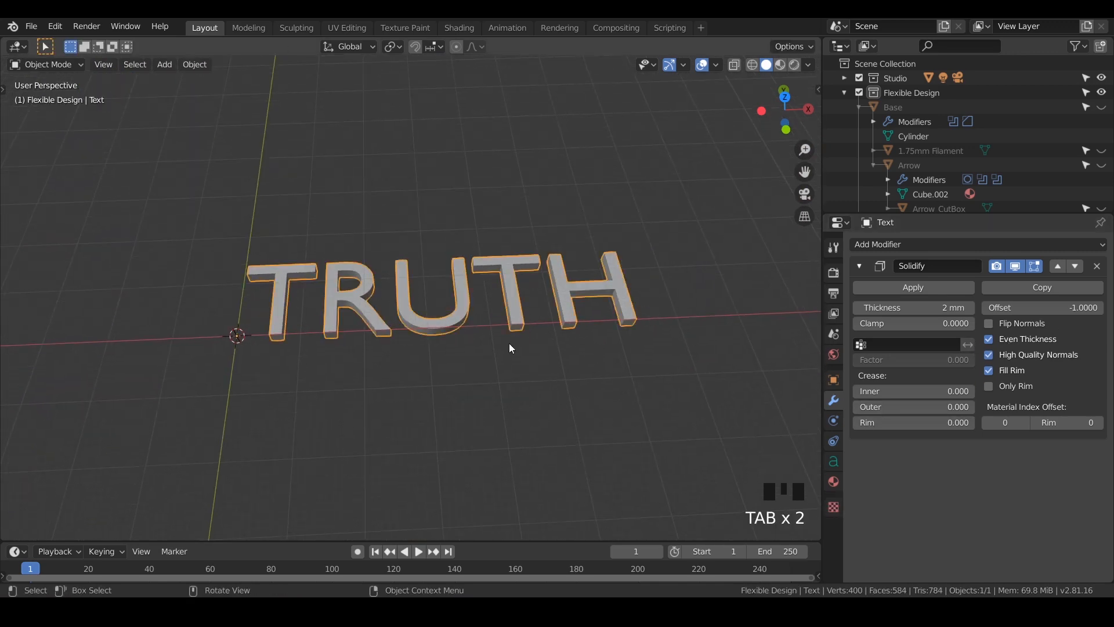
middle_click_drag(452, 350, 441, 350)
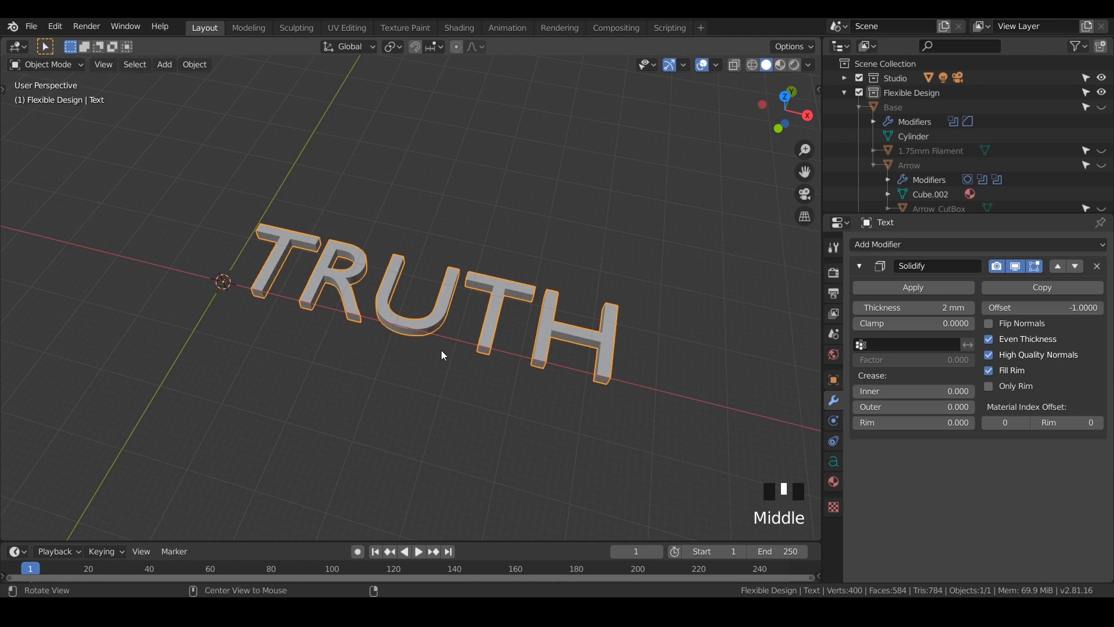
key("alt+h")
middle_click_drag(288, 313, 482, 377, "shift")
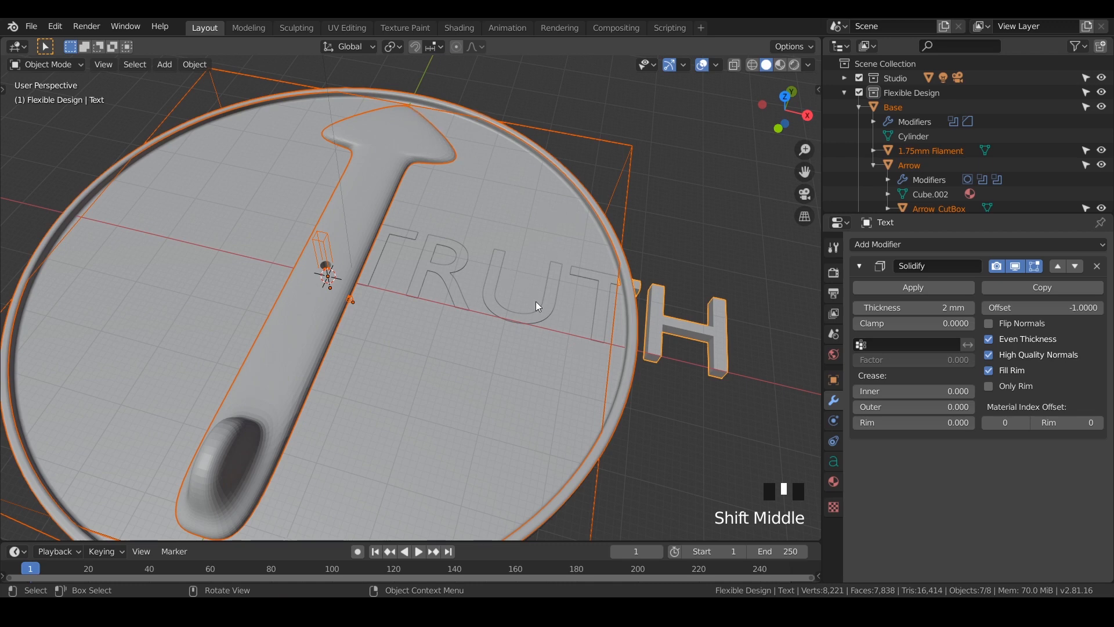
Add a Bezier circle curve at the world origin
key("shift+a")
mouse_move(568, 259)
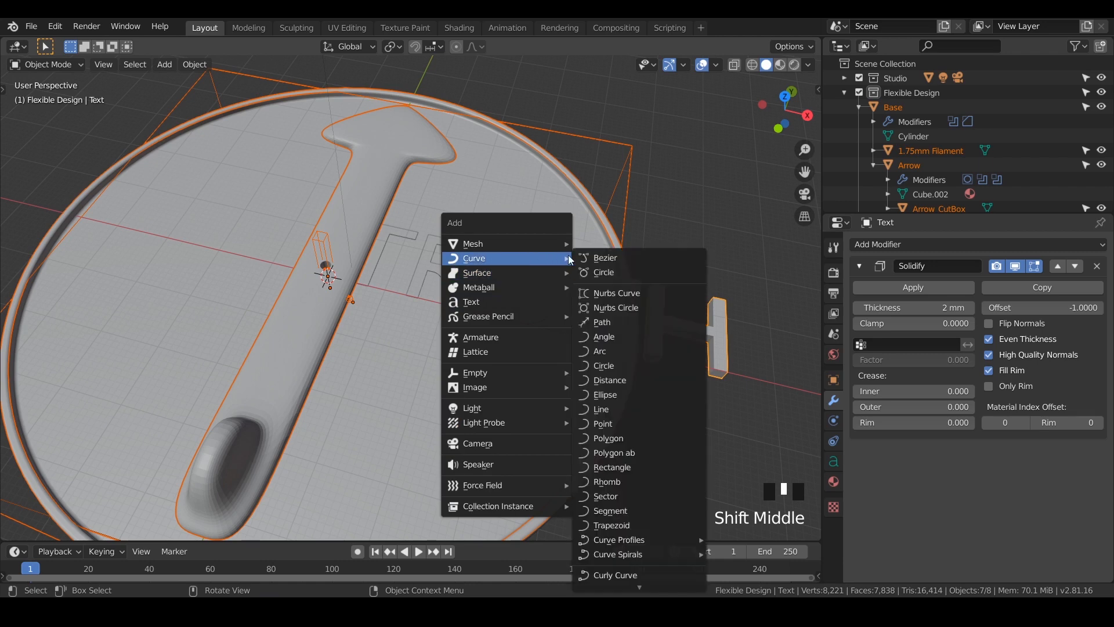
left_click(606, 273)
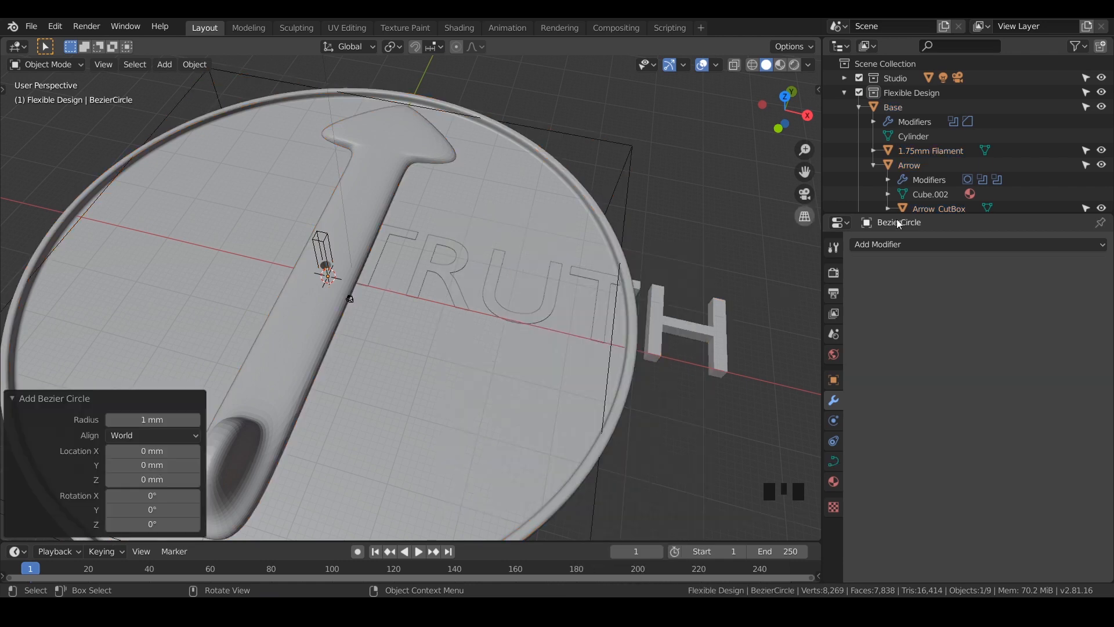
Collapse the Base hierarchy and rename the text object to "Truth"
left_click(859, 108)
left_click(892, 136)
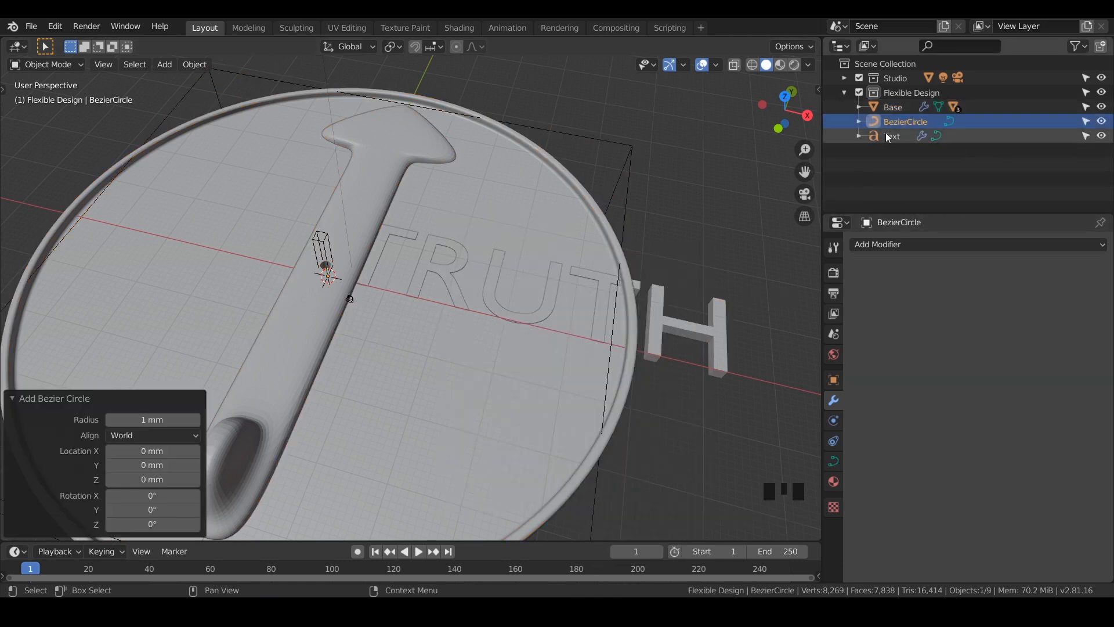
double_click(891, 135)
type("Tru")
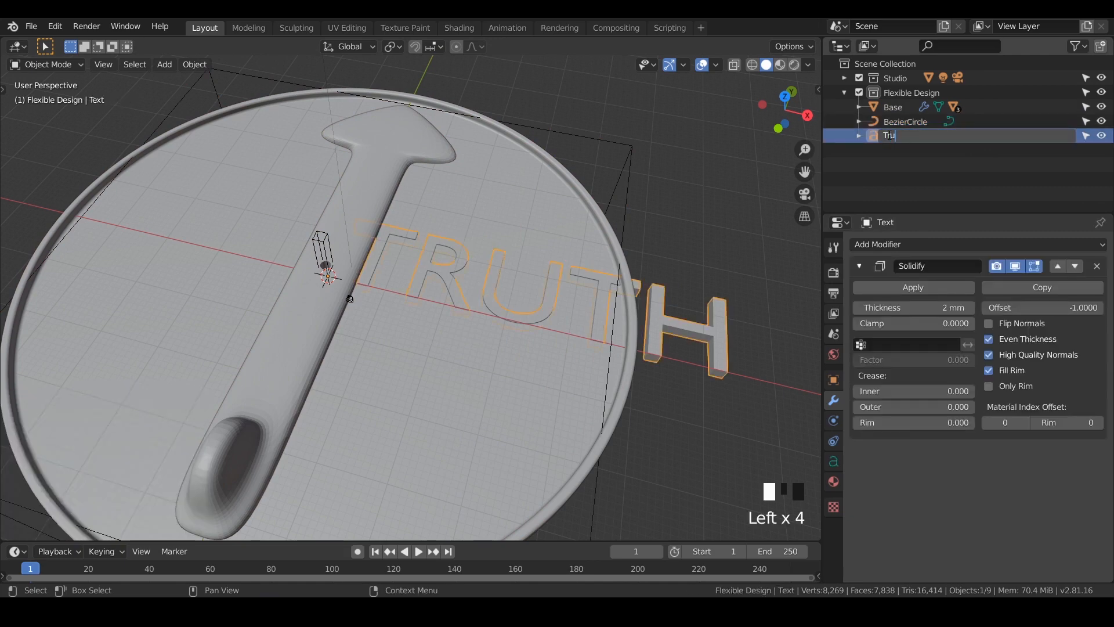
type("th")
key("Return")
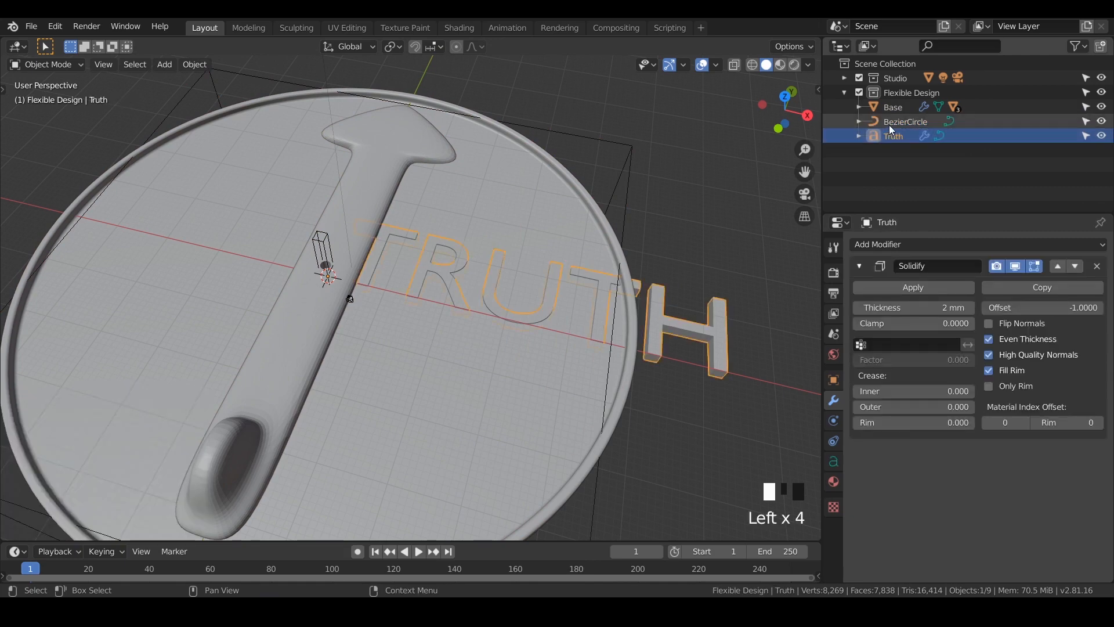
Rename the Bezier circle object to "Letters Curve"
left_click(891, 122)
double_click(891, 122)
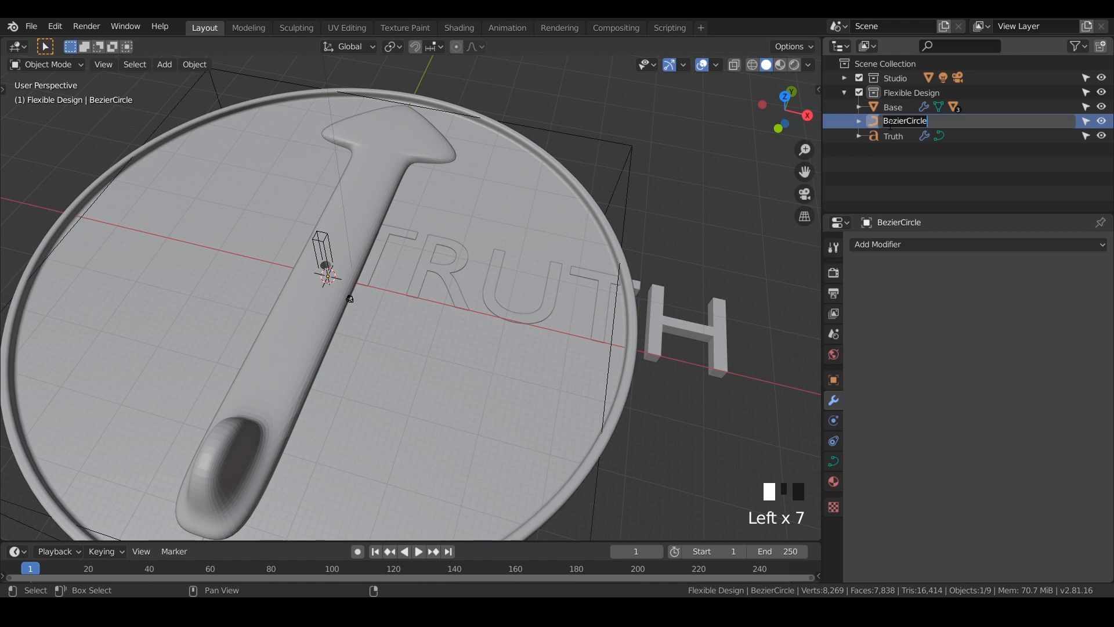
type("Lo")
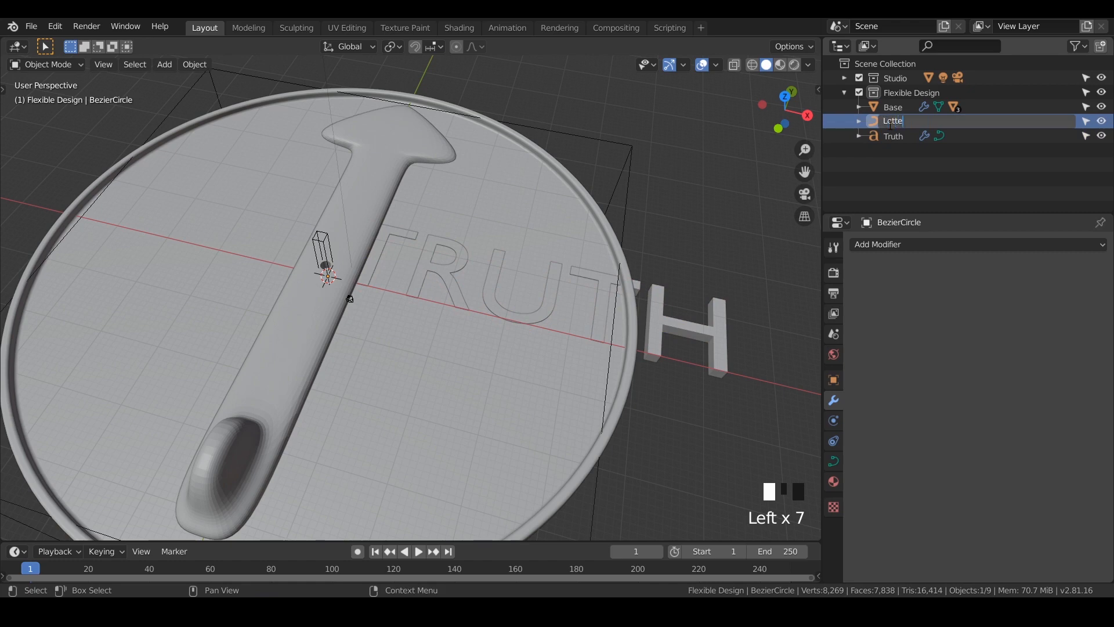
type("tters Curve")
key("Return")
Add a Curve modifier to the Truth text with Letters Curve as its object, and hide all other objects
left_click(894, 137)
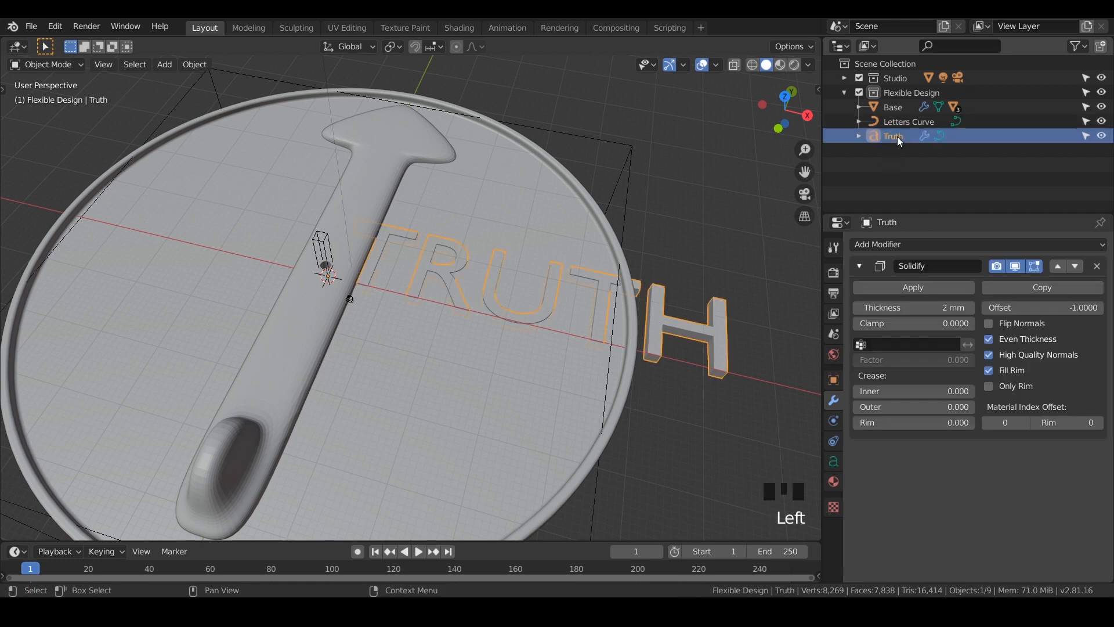
left_click(859, 266)
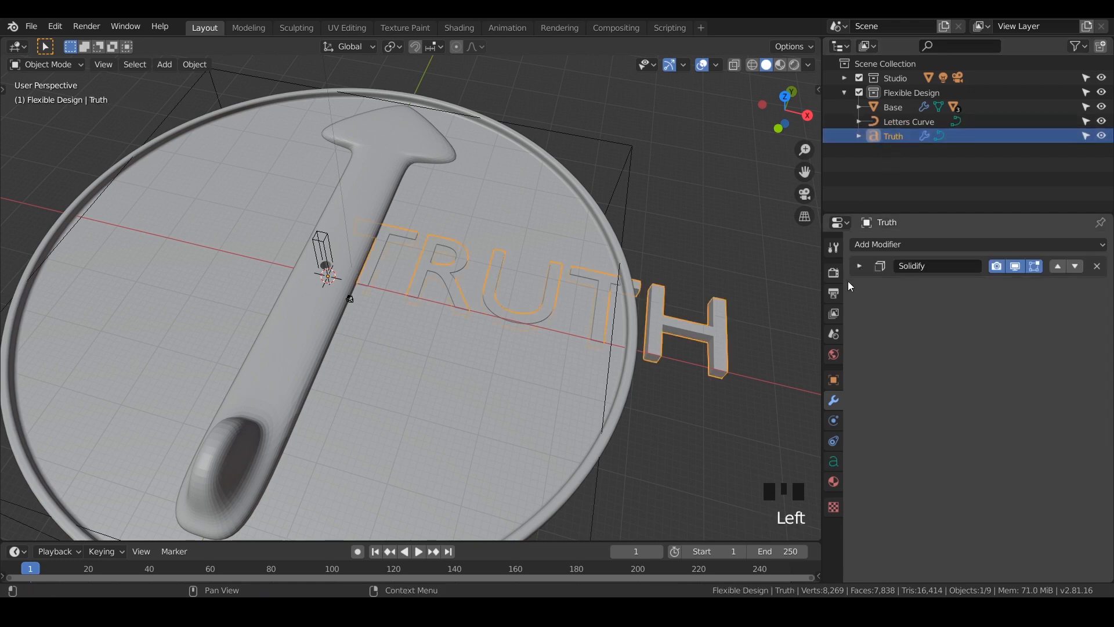
left_click(902, 244)
left_click(958, 307)
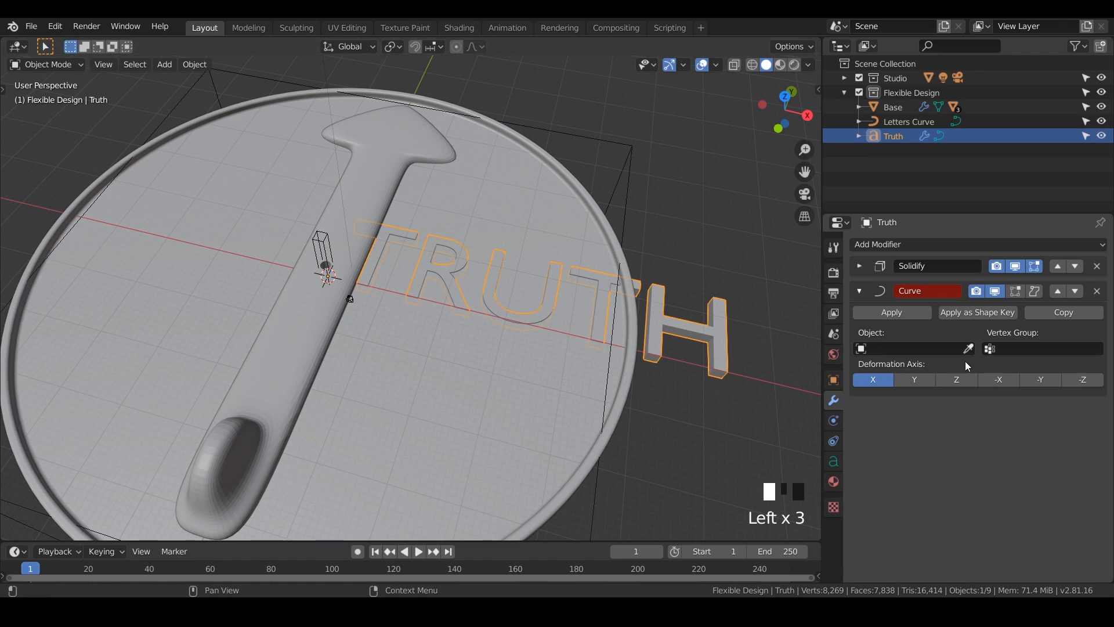
left_click(944, 349)
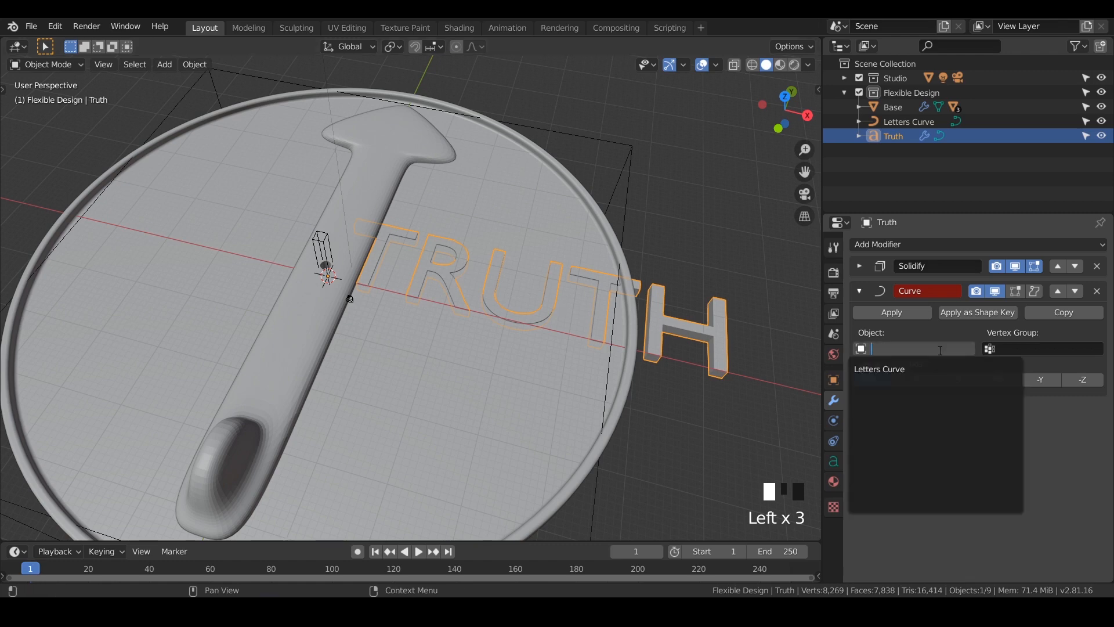
left_click(867, 371)
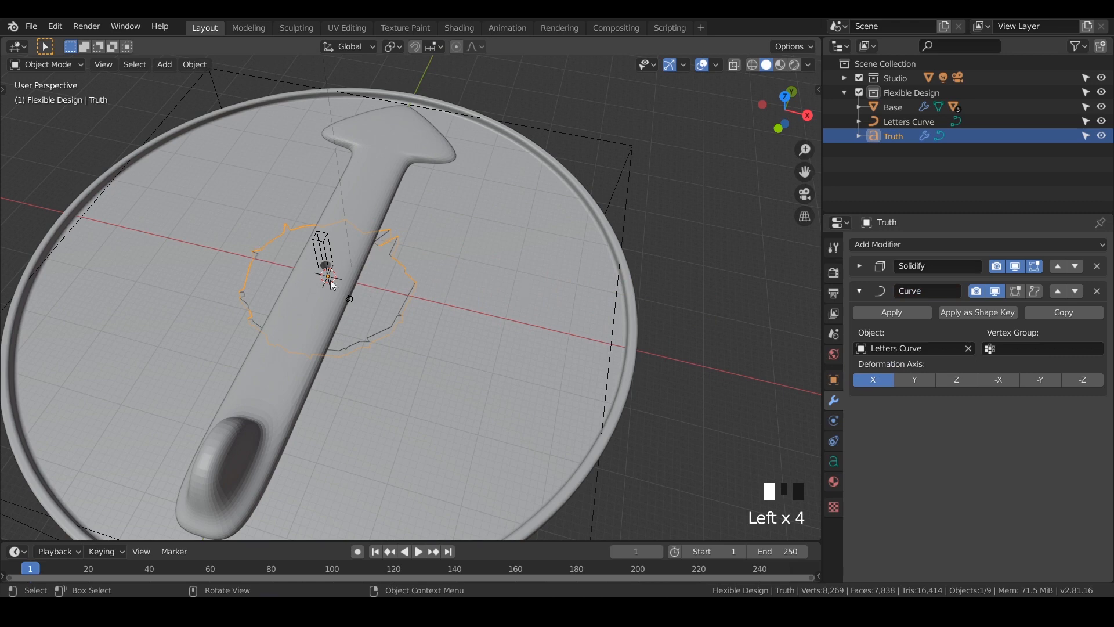
key("shift+h")
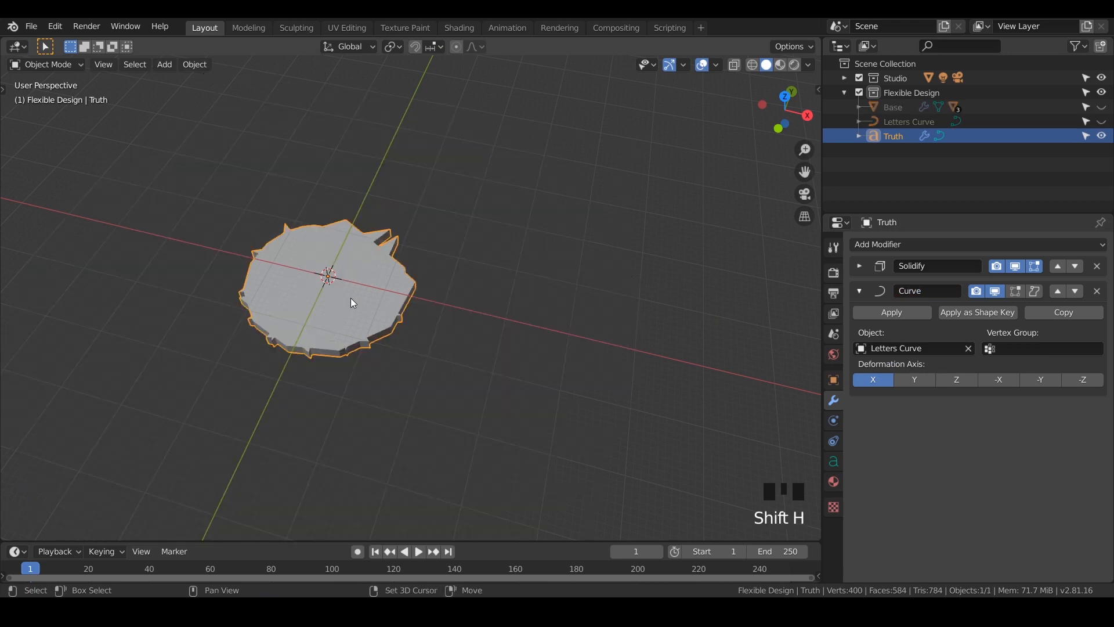
Unhide the Letters Curve and scale its circle up about 30.4 times in Edit Mode
left_click(892, 123)
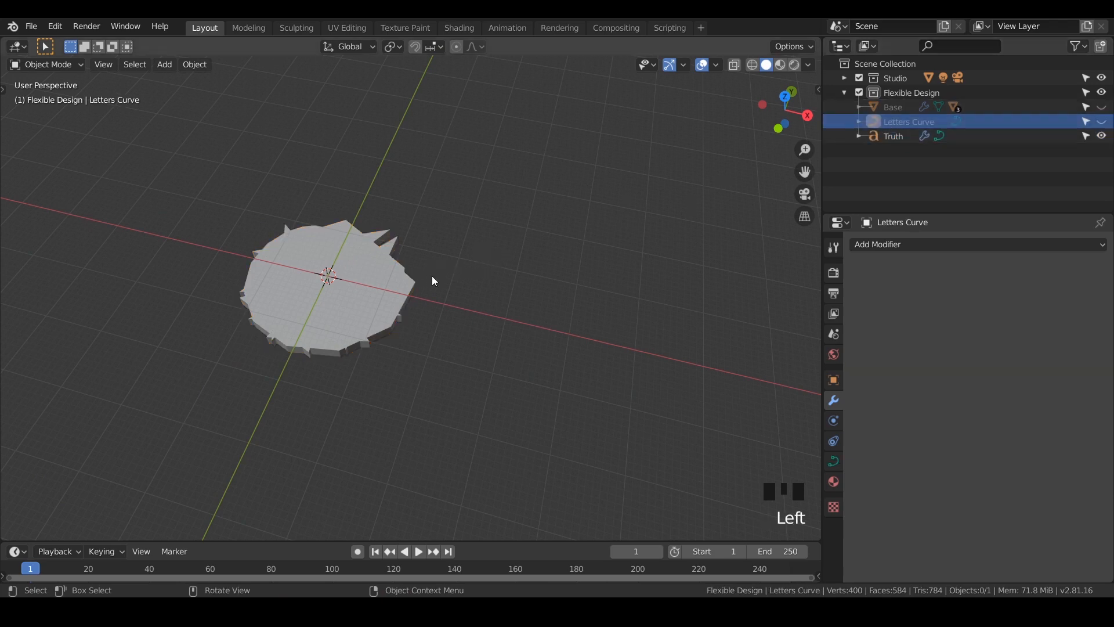
key("Tab")
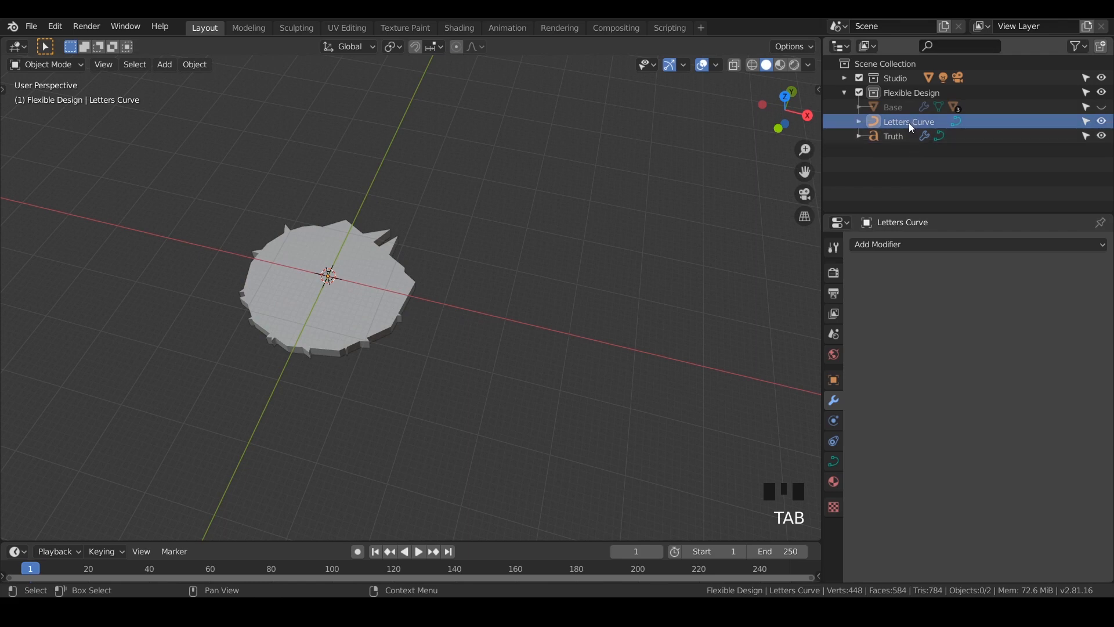
key("Tab")
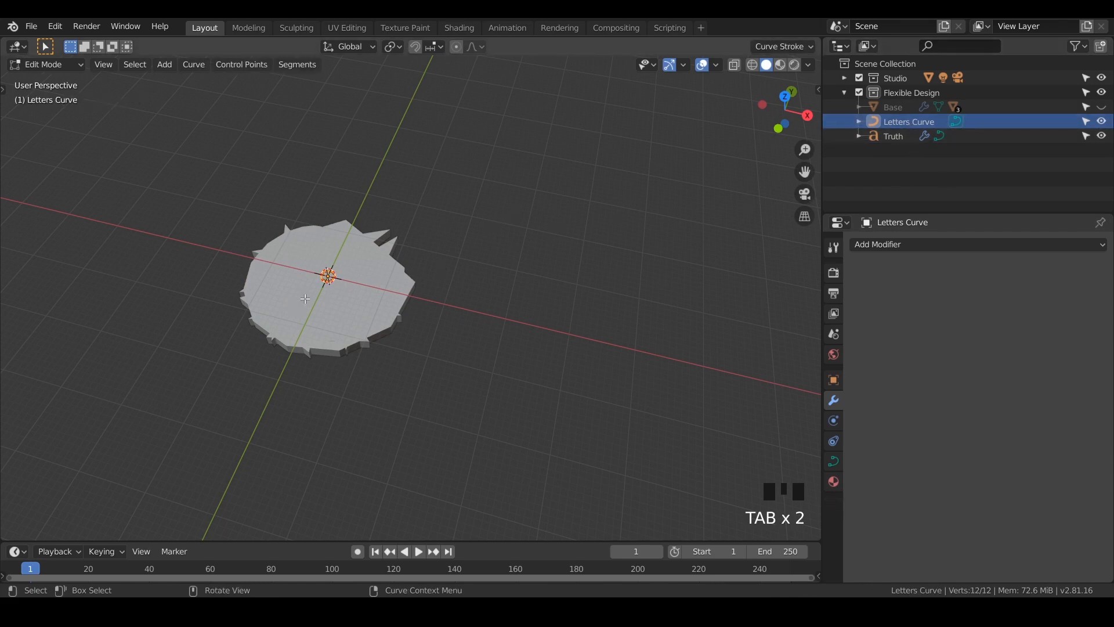
key("s")
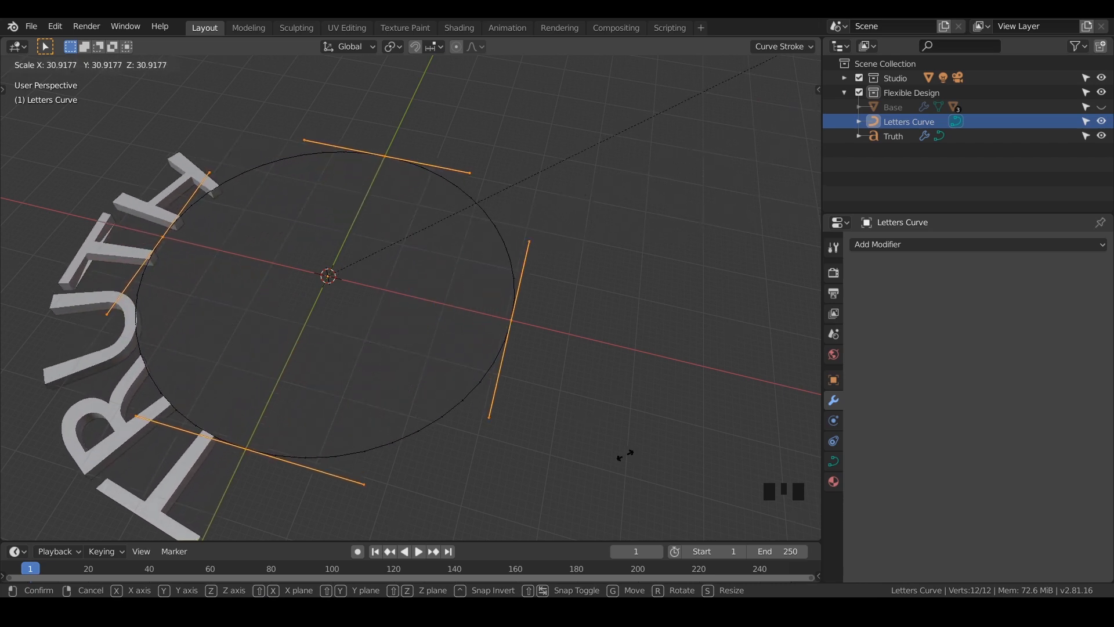
left_click(561, 471)
key("ctrl+h")
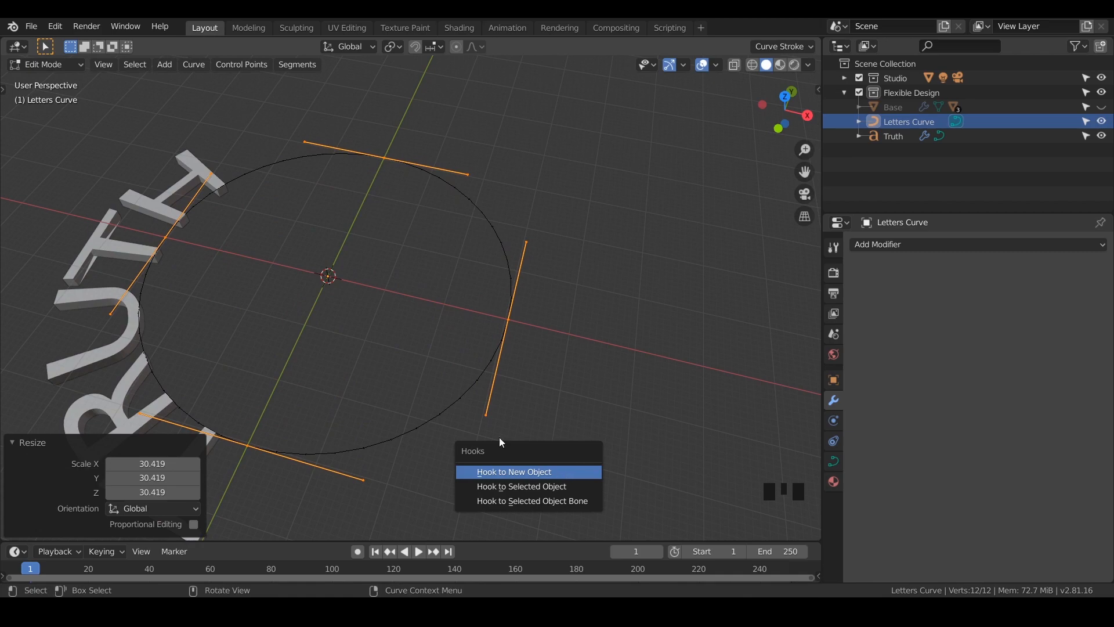
key("Tab")
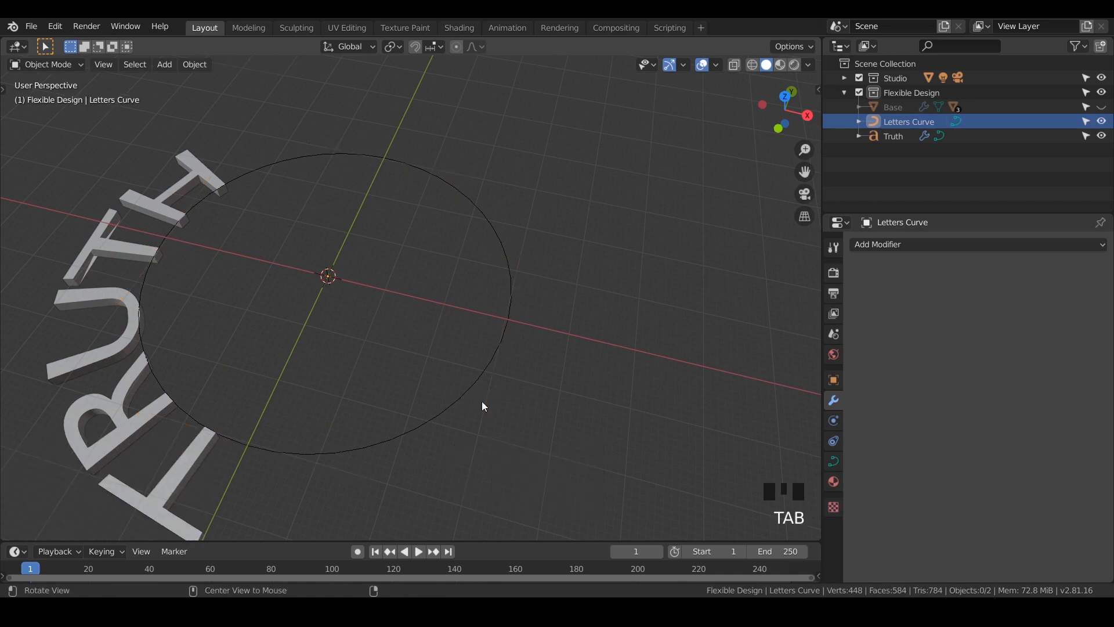
Reveal all hidden objects and scale the Truth text down to about 0.61 of its size
key("alt+h")
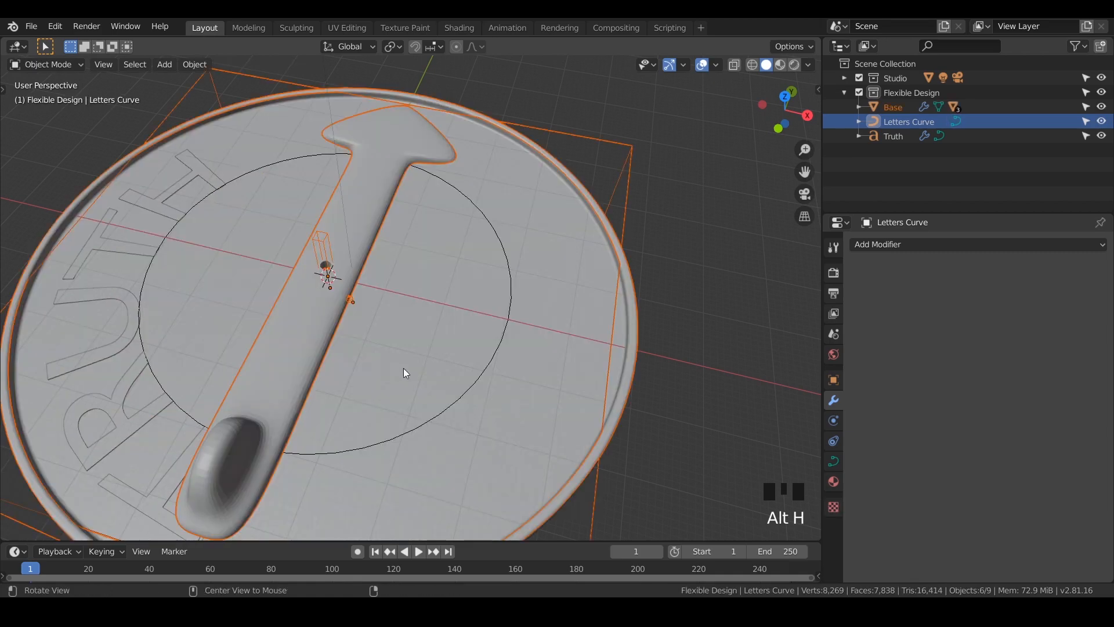
middle_click_drag(402, 368, 369, 357)
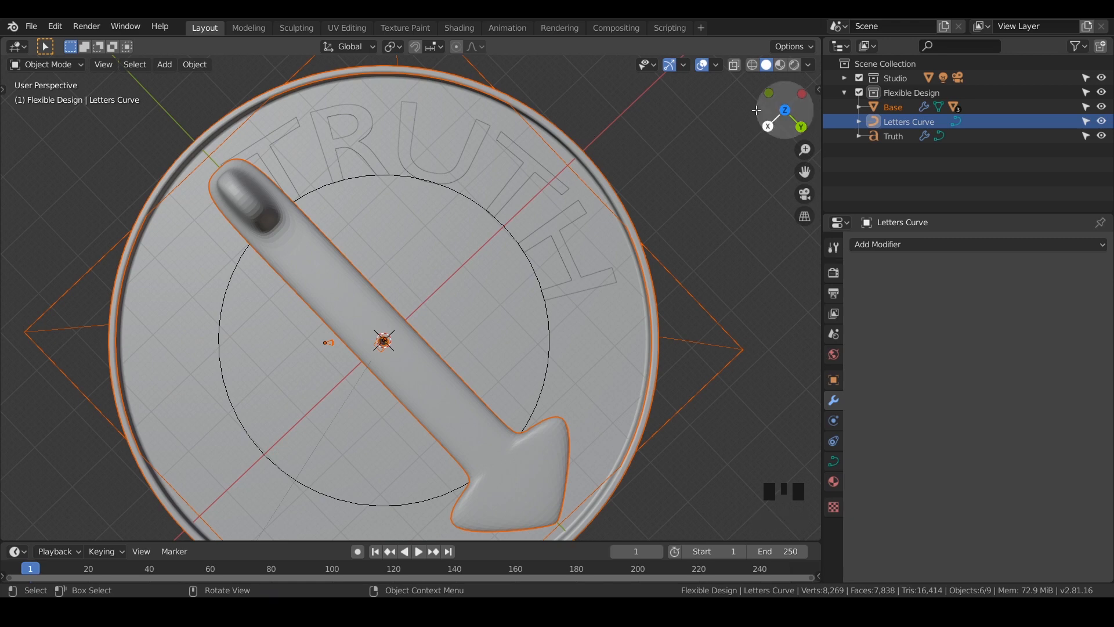
left_click(889, 136)
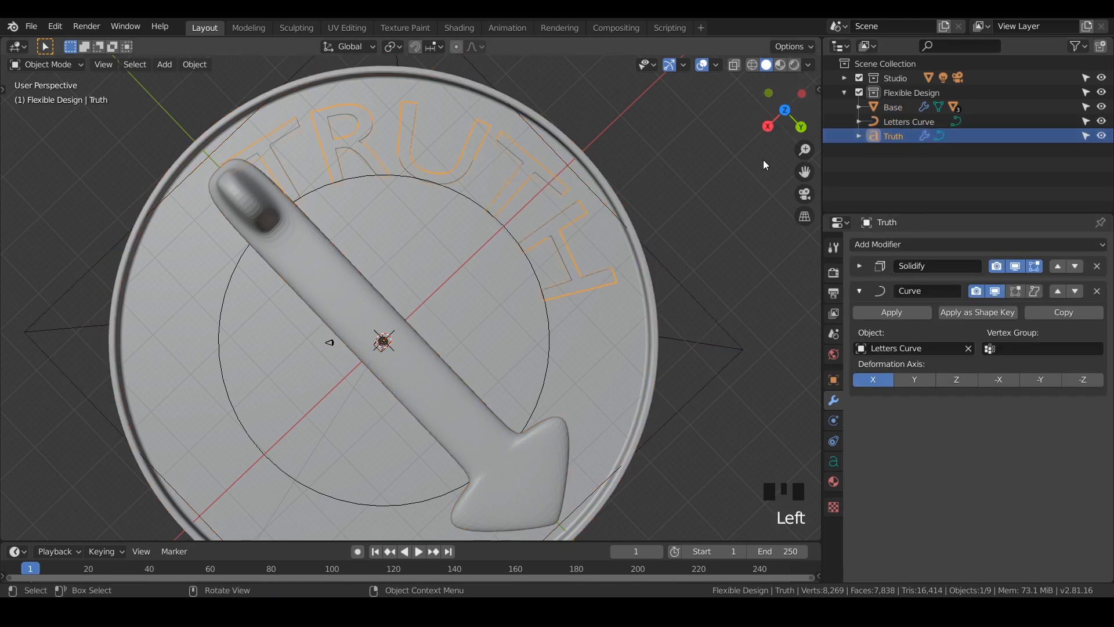
key("s")
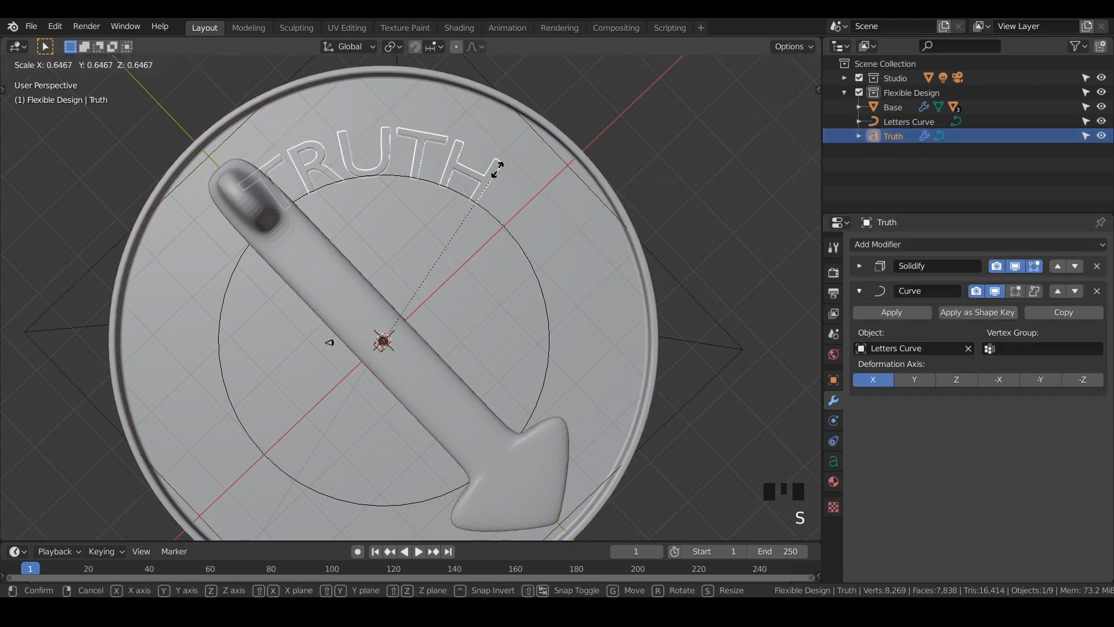
left_click(486, 177)
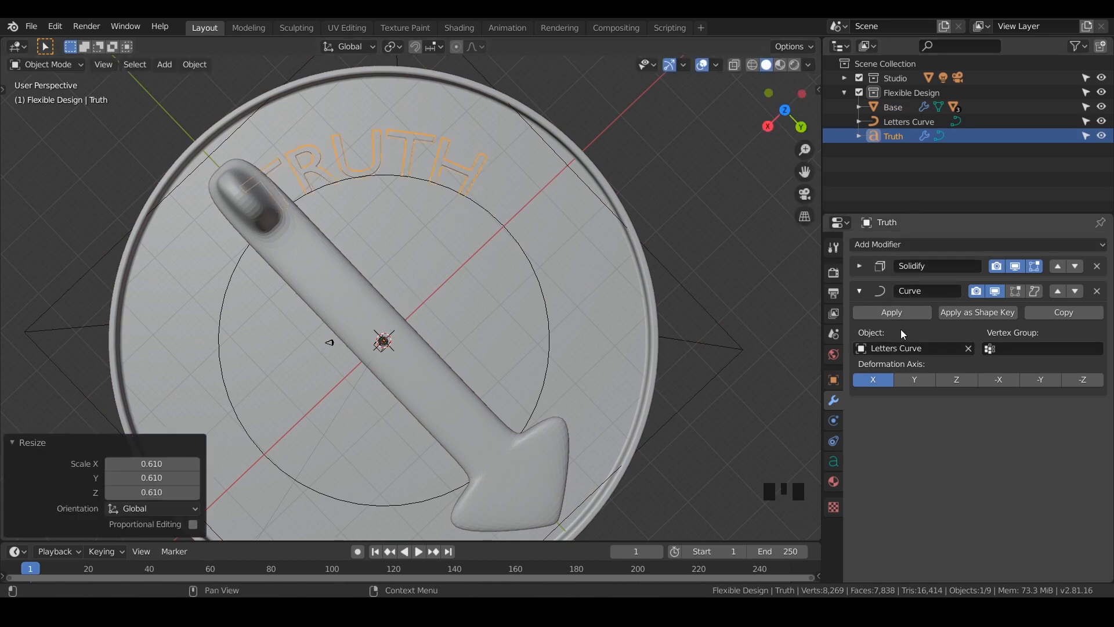
Scale the Truth text by about 0.99 and move it about 4.37 mm in X and 6.44 mm in Y, near the base's rim
left_click(900, 131)
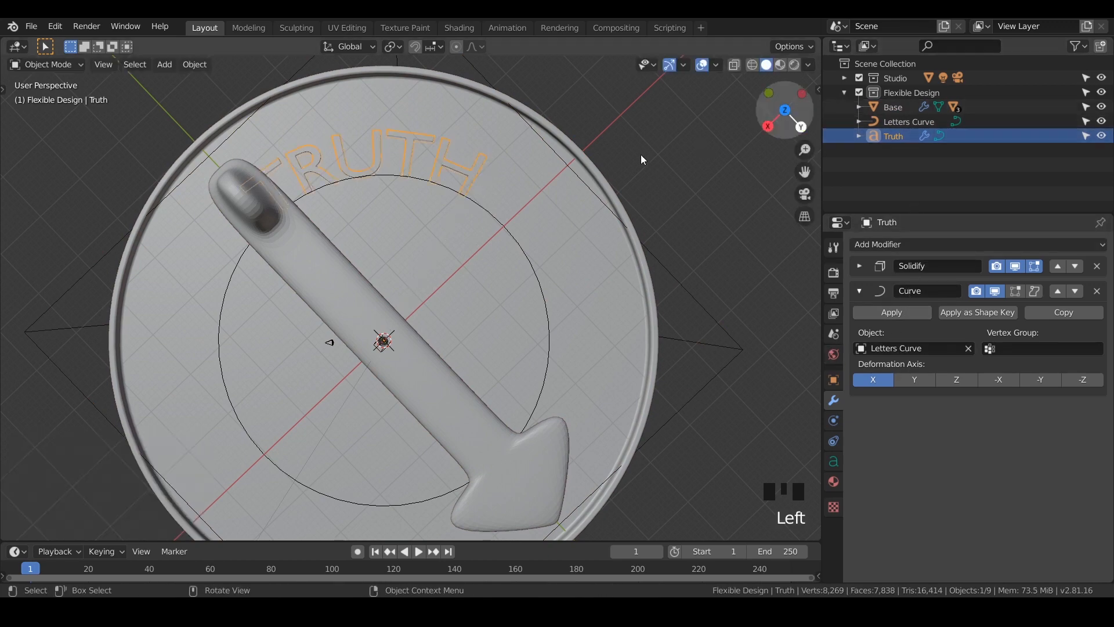
key("s")
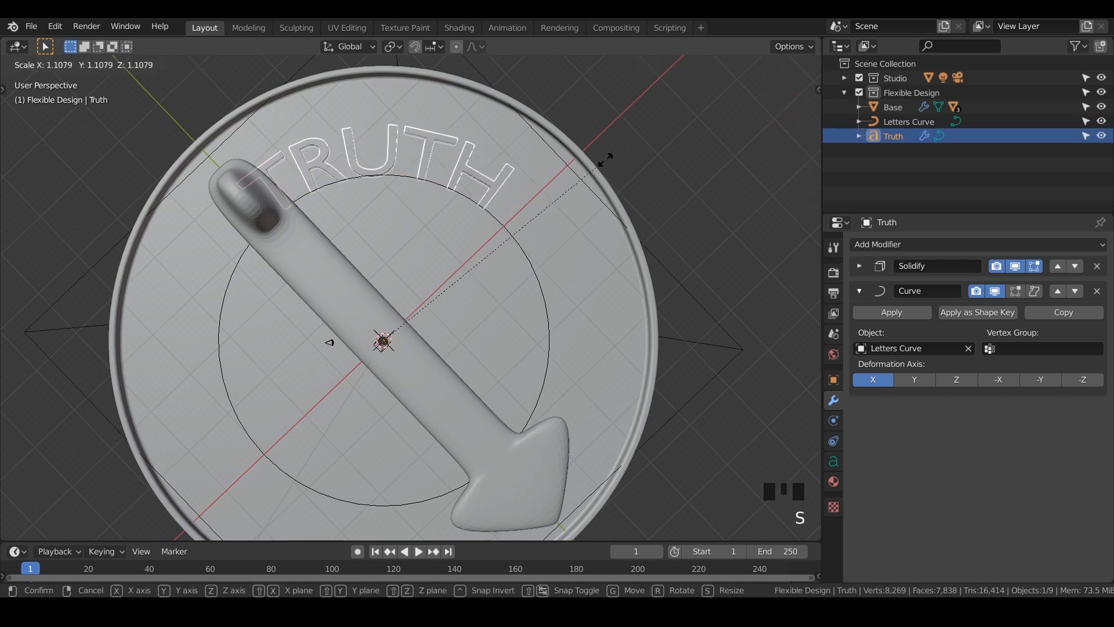
left_click(571, 168)
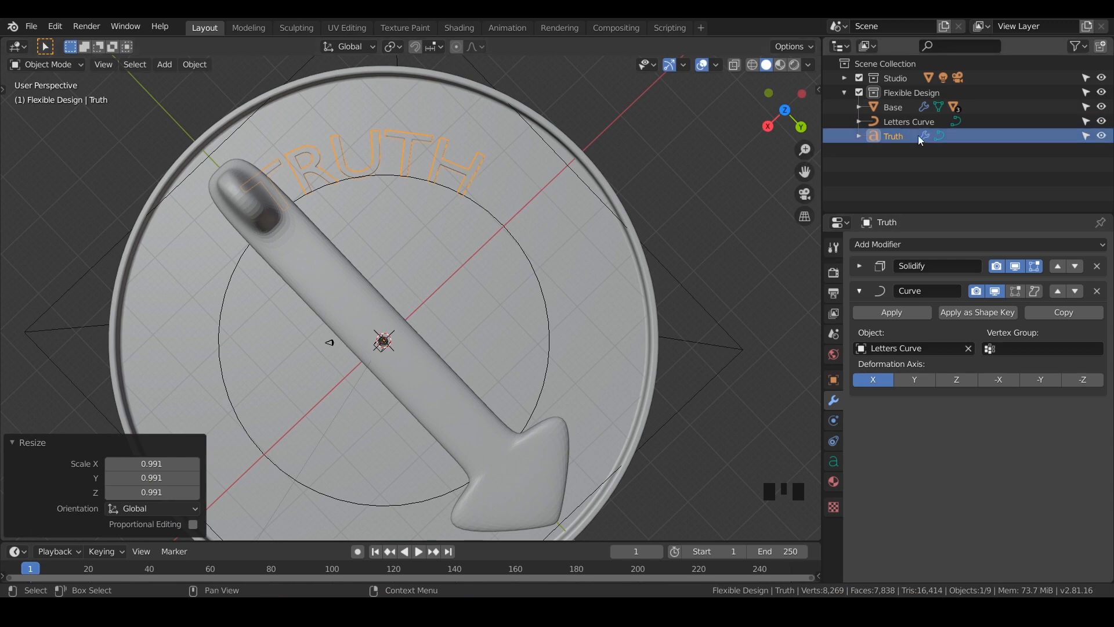
key("g")
key("g")
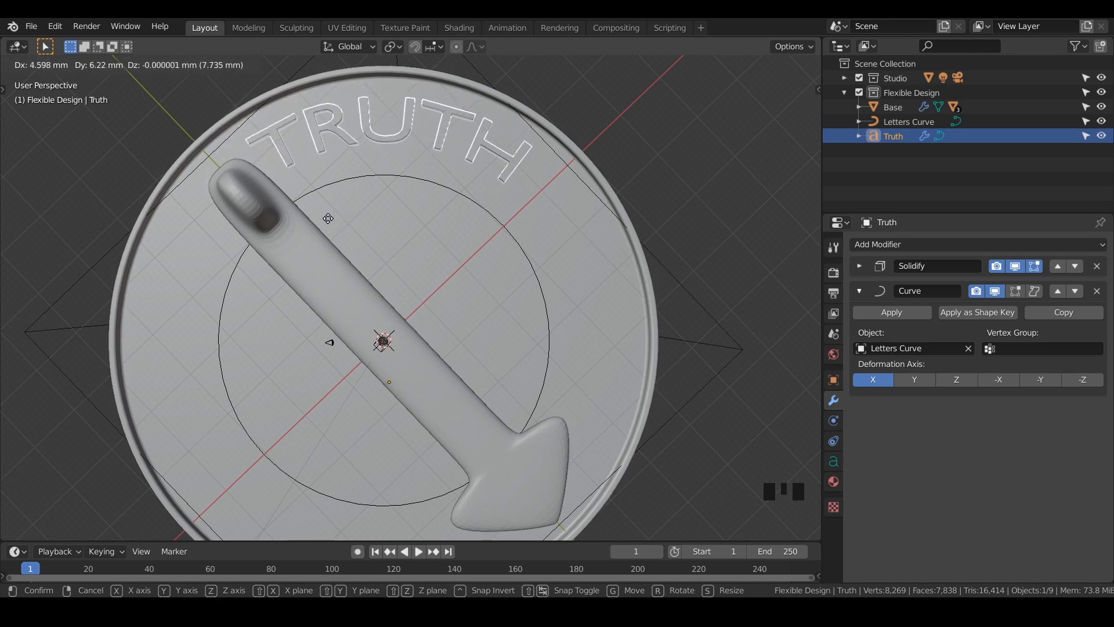
left_click(330, 218)
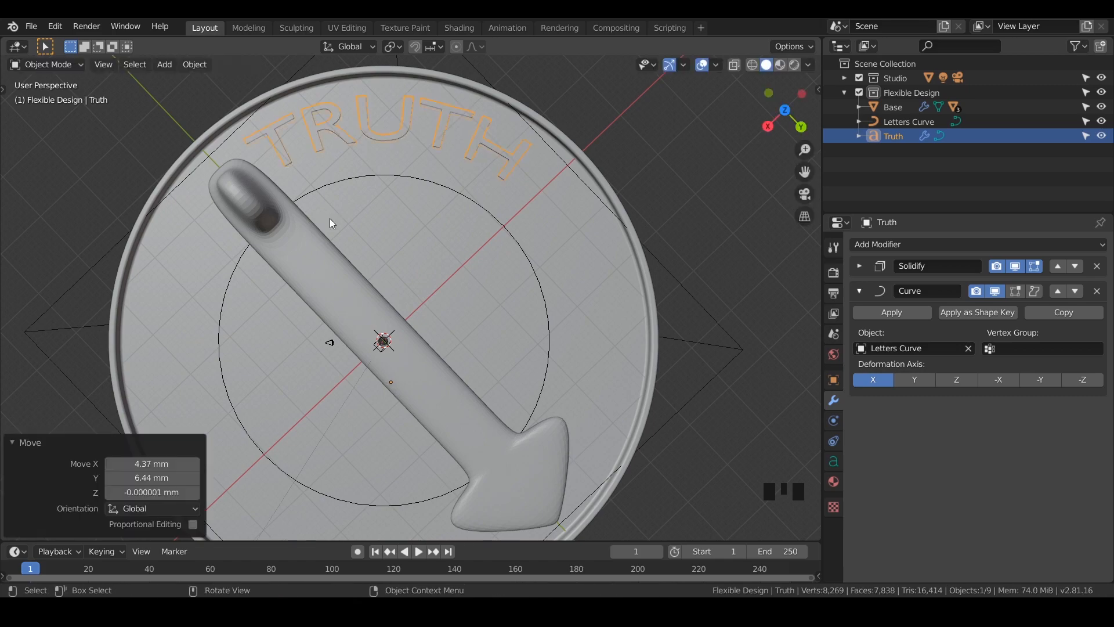
Replace the wording of the Truth text object with "YES"
middle_click_drag(385, 160, 514, 69)
scroll(352, 153, "up", 4)
middle_click_drag(346, 174, 141, 96, "shift")
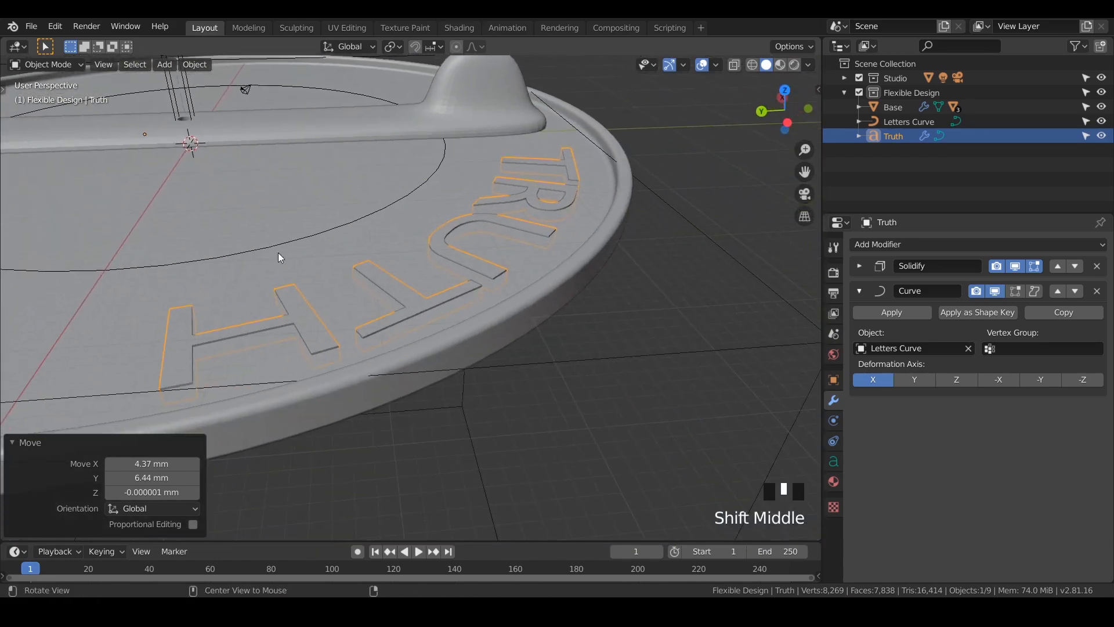
middle_click_drag(277, 253, 356, 210)
scroll(368, 268, "down", 2)
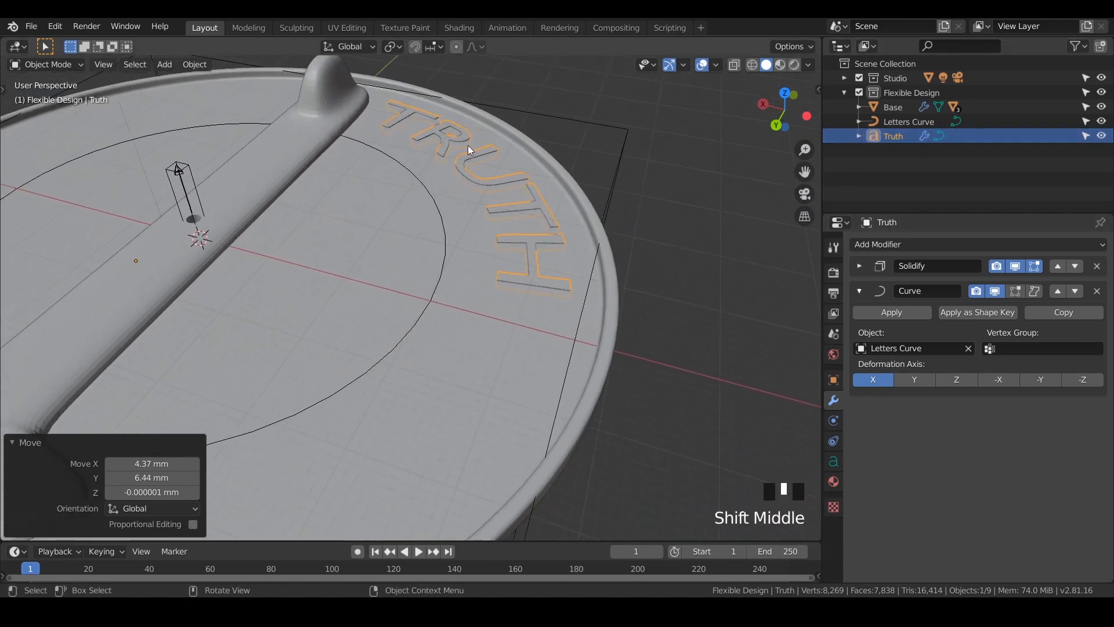
key("Tab")
scroll(493, 243, "down", 2)
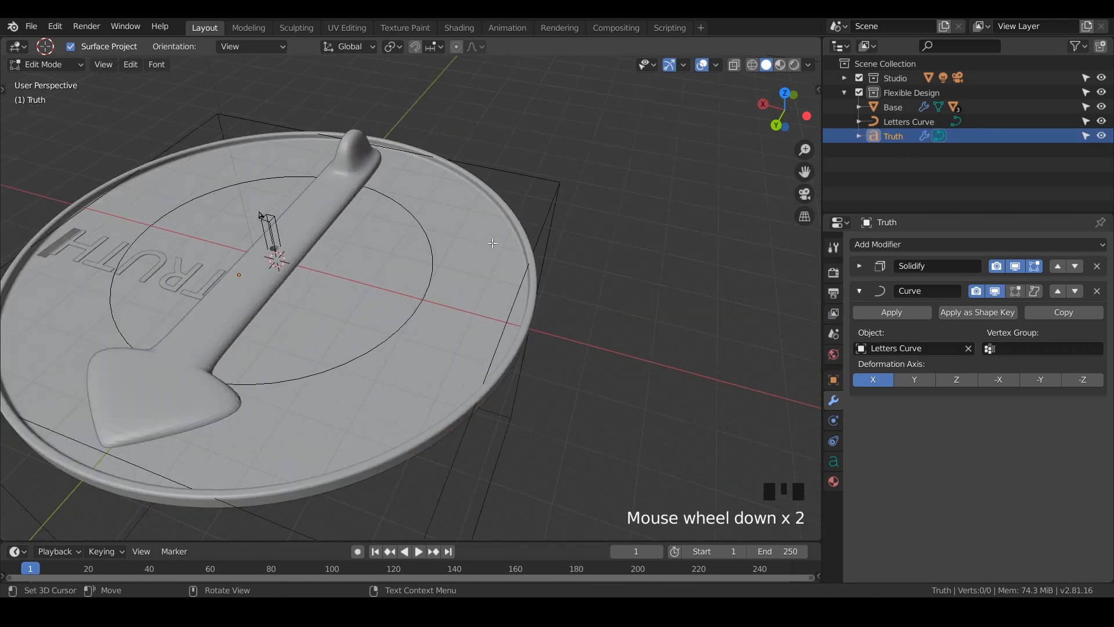
middle_click_drag(492, 242, 556, 251, "shift")
key("BackSpace")
key("BackSpace")
key("BackSpace")
key("BackSpace")
key("BackSpace")
key("BackSpace")
key("BackSpace")
key("BackSpace")
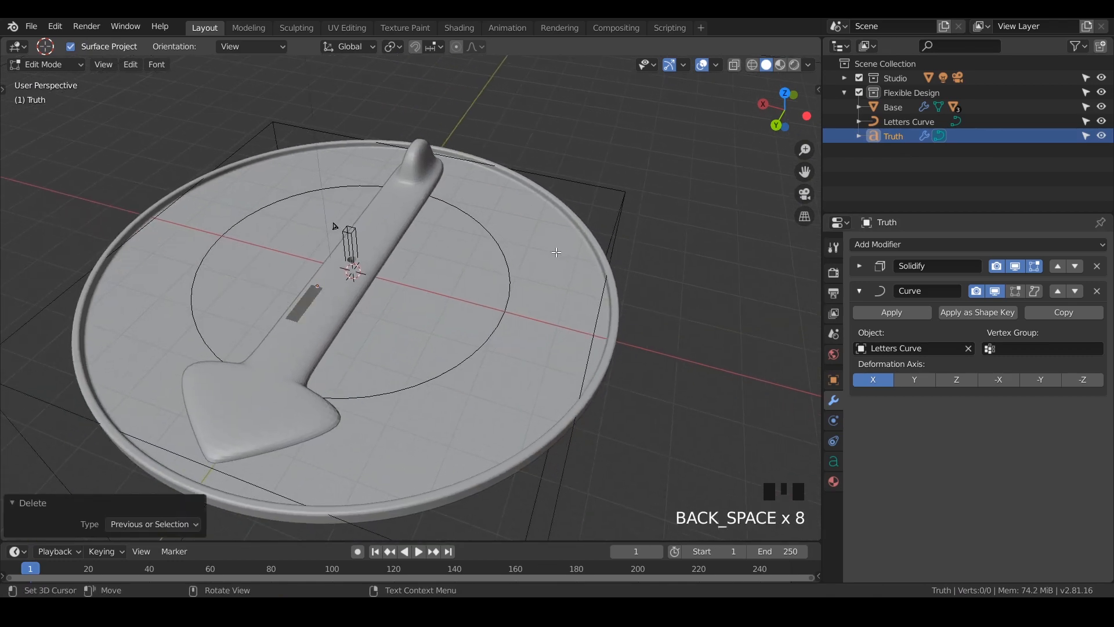
type("YES")
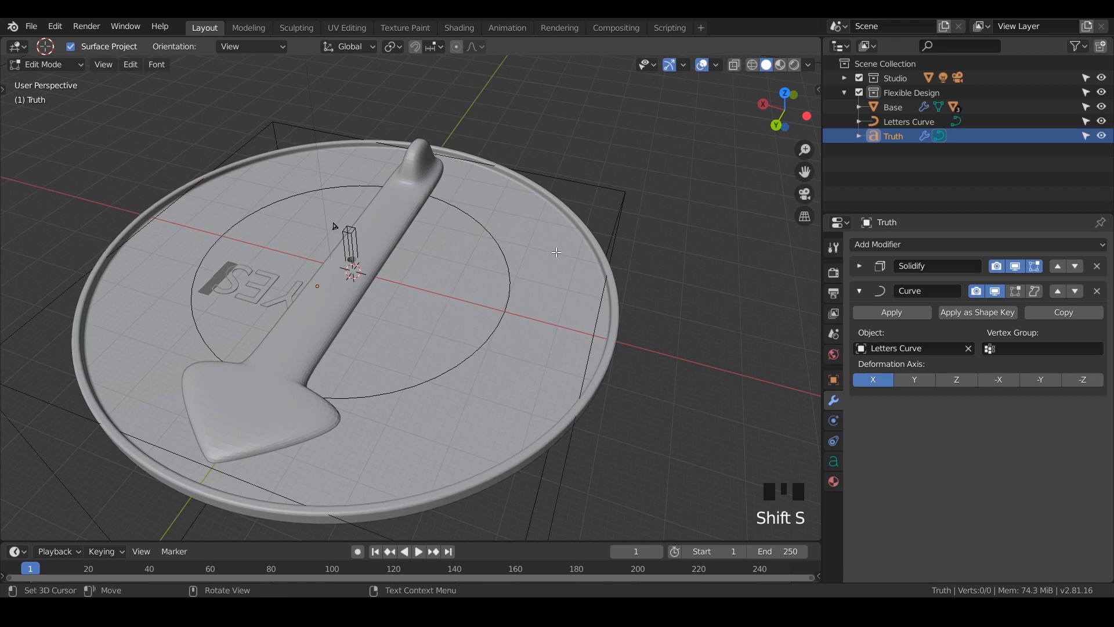
key("Tab")
Change the wording of the curved text object to "MAYBE"
key("Tab")
key("BackSpace")
key("BackSpace")
key("BackSpace")
key("BackSpace")
key("BackSpace")
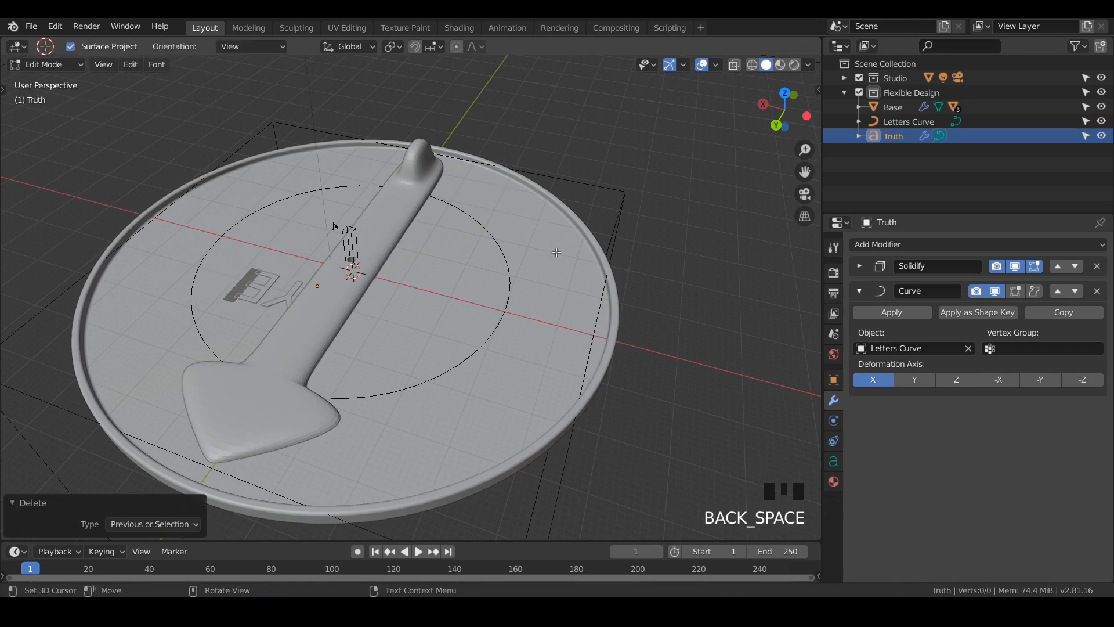
type("MAYBE")
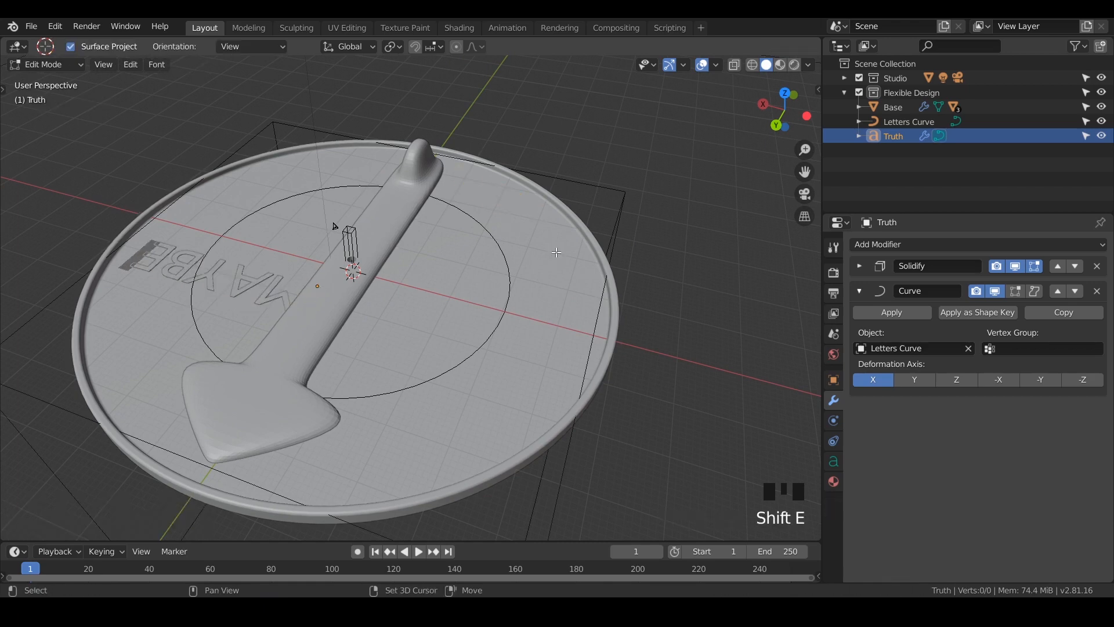
key("Tab")
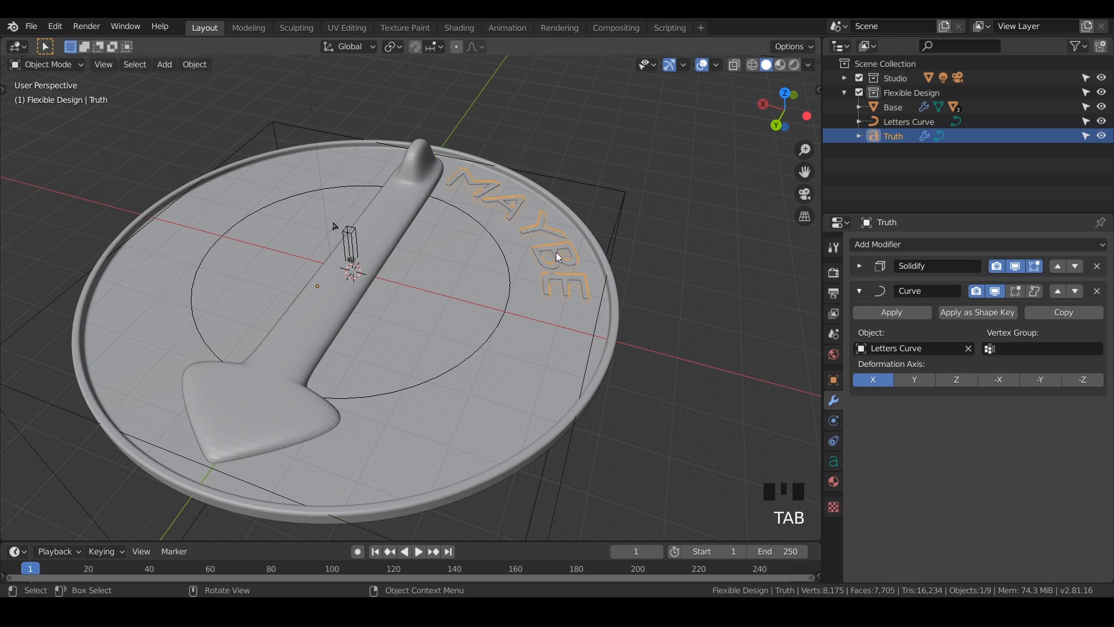
Restore the wording of the curved text object to "TRUTH"
key("Tab")
key("Tab")
key("Tab")
key("Tab")
key("Tab")
key("Tab")
key("Tab")
key("BackSpace")
key("BackSpace")
key("BackSpace")
key("BackSpace")
key("BackSpace")
key("BackSpace")
key("BackSpace")
key("BackSpace")
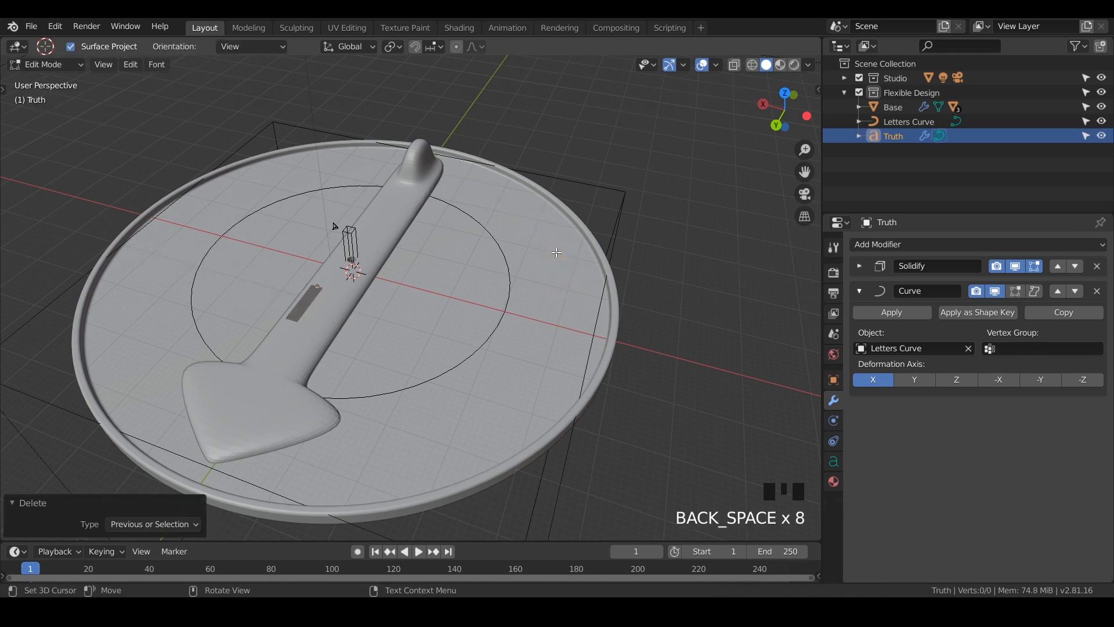
type("TRUTH")
key("Tab")
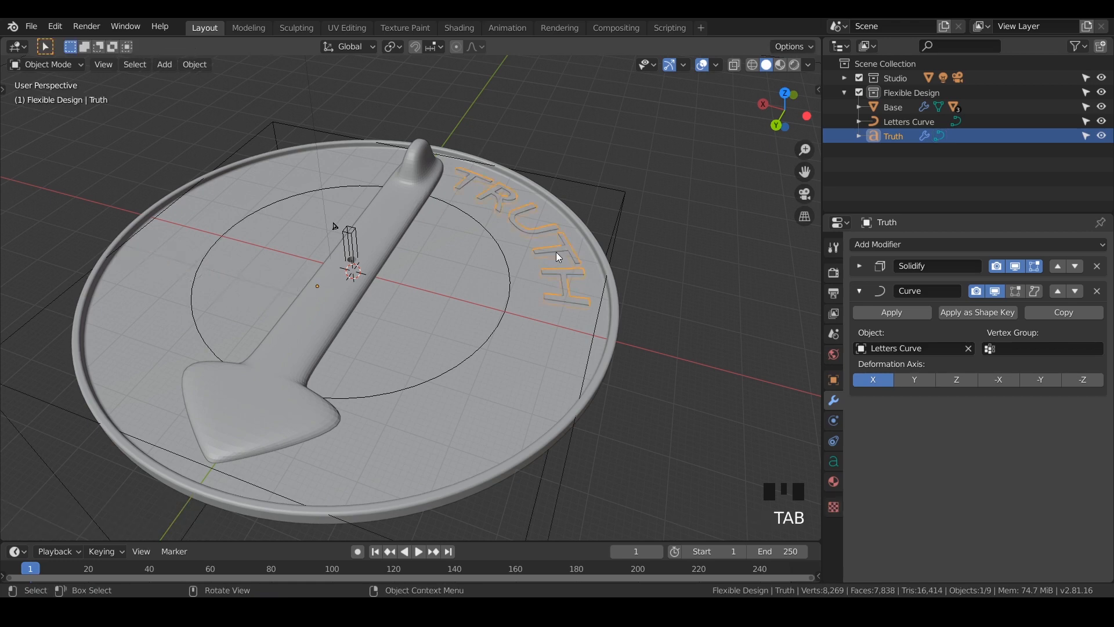
Preview the design from above in Material Preview and Rendered shading, and return to Solid shading
middle_click_drag(436, 259, 476, 298)
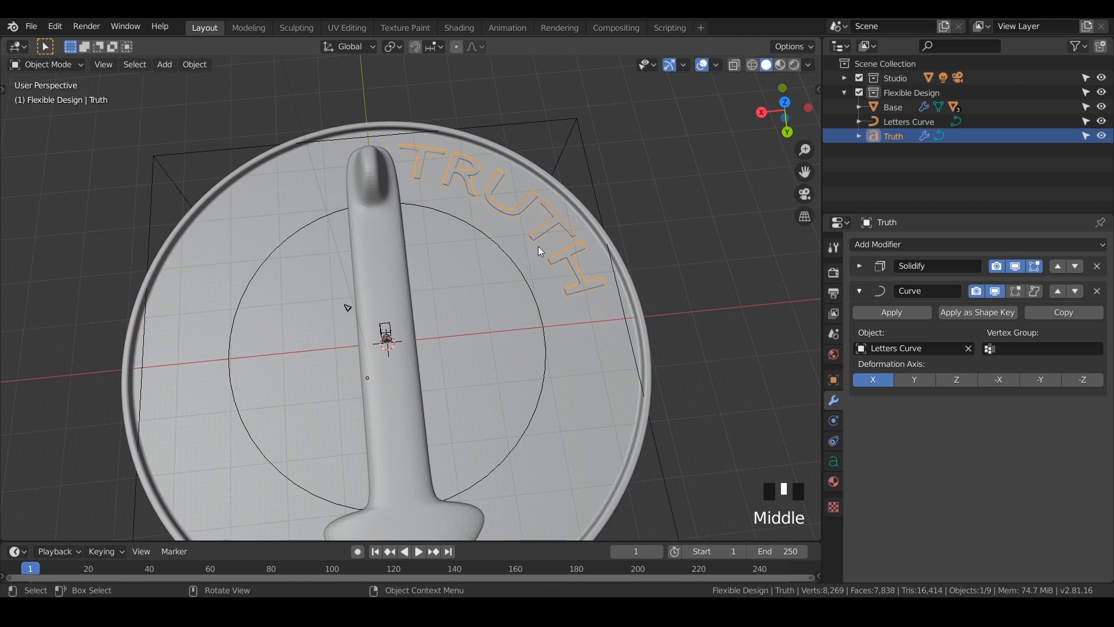
key("KP_7")
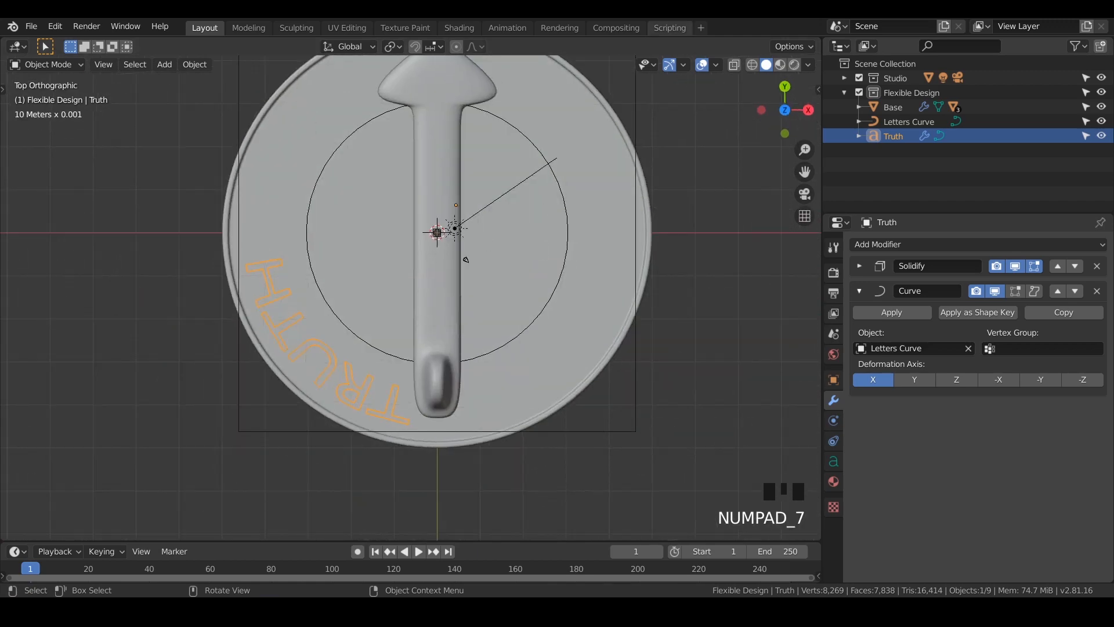
left_click(780, 65)
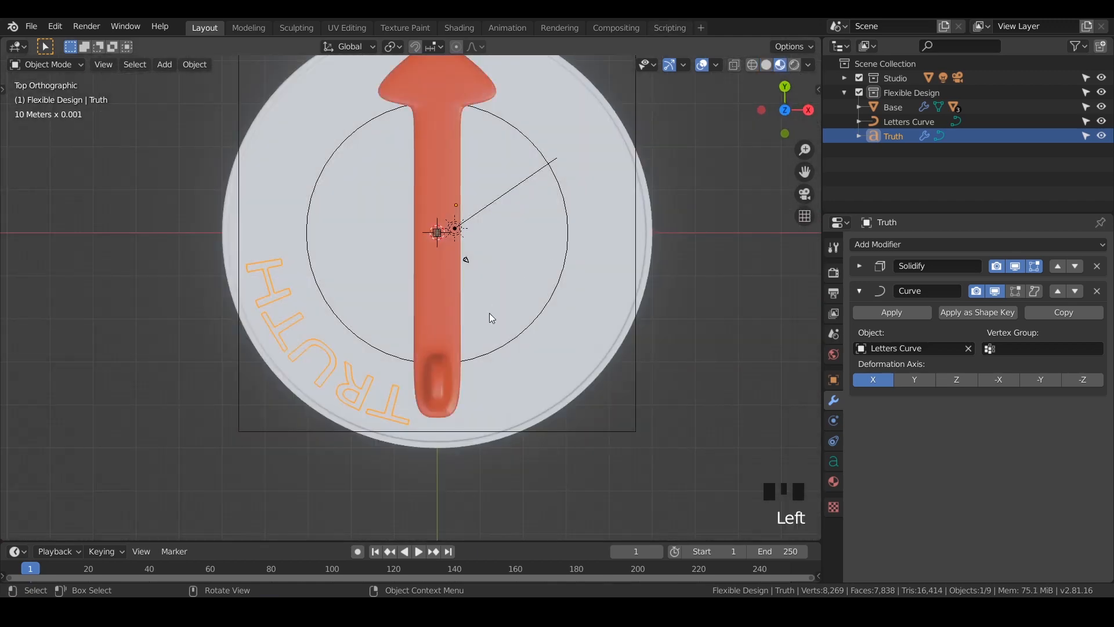
left_click(794, 65)
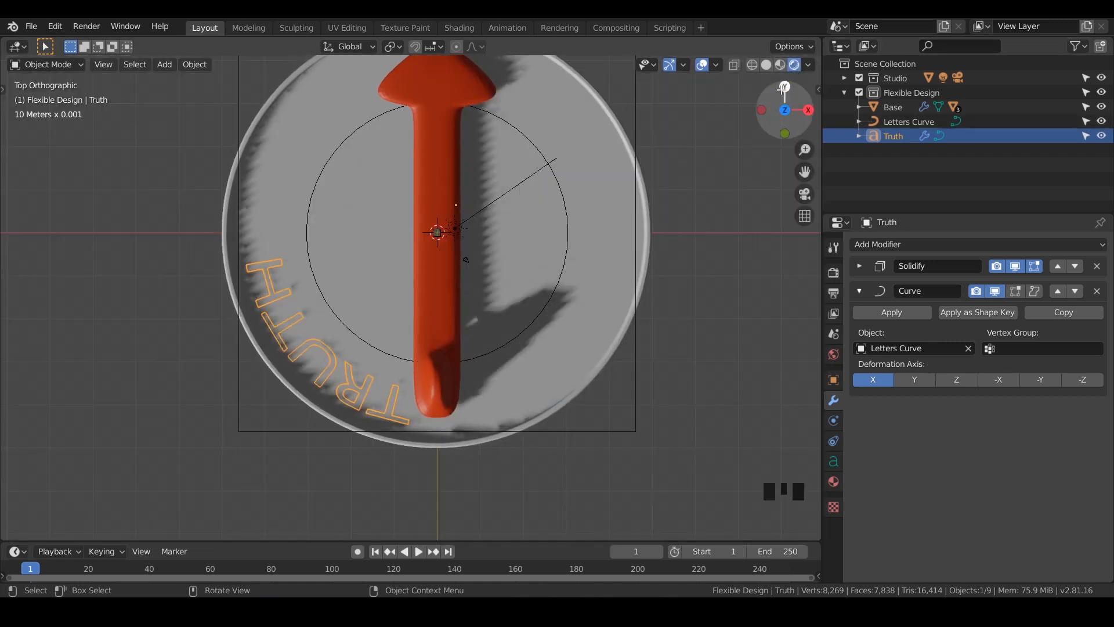
left_click(766, 64)
Set the Solid viewport lighting to MatCap with the multicoloured normal-map material
middle_click_drag(521, 297, 429, 238)
left_click(808, 64)
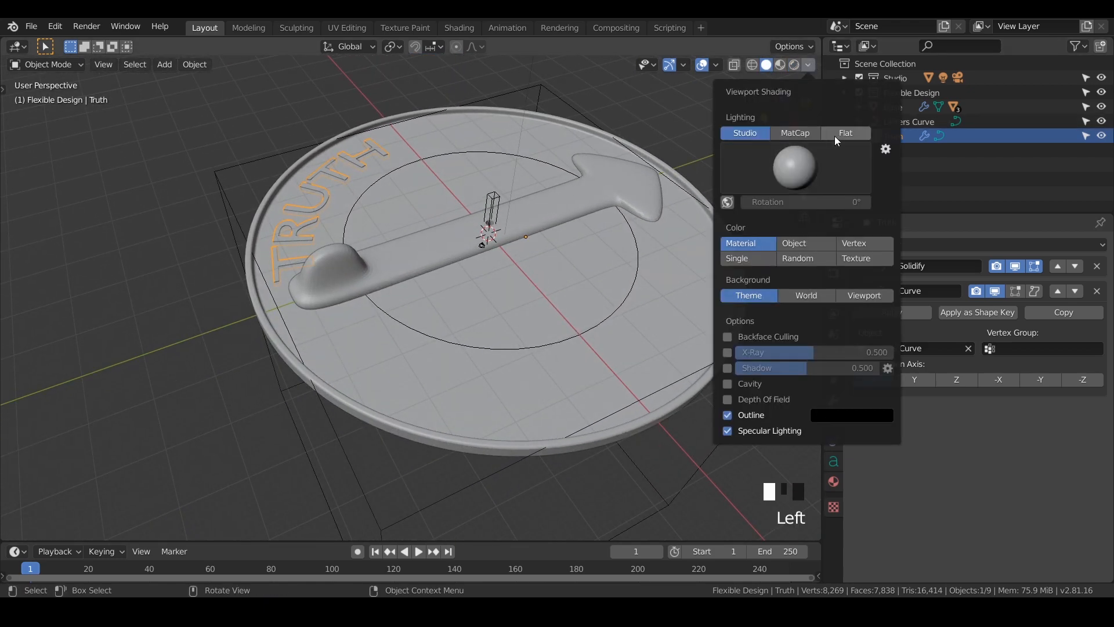
left_click(795, 132)
left_click(798, 173)
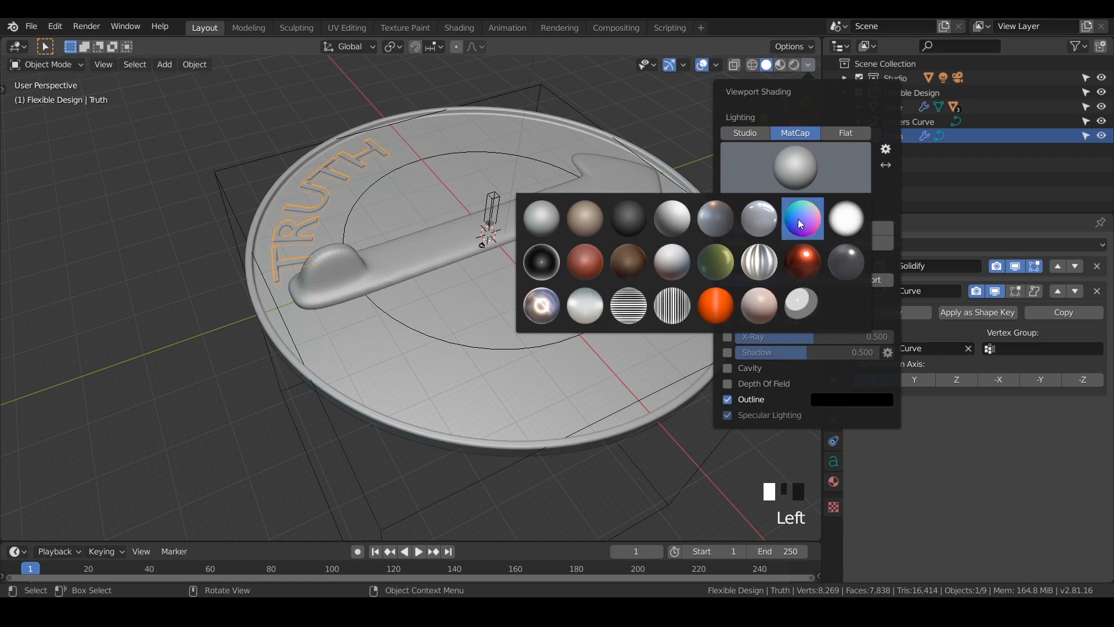
left_click(798, 218)
Raise the Truth lettering about 0.41 mm along the Z axis above the base surface
middle_click_drag(329, 266, 364, 252)
scroll(305, 246, "up", 2)
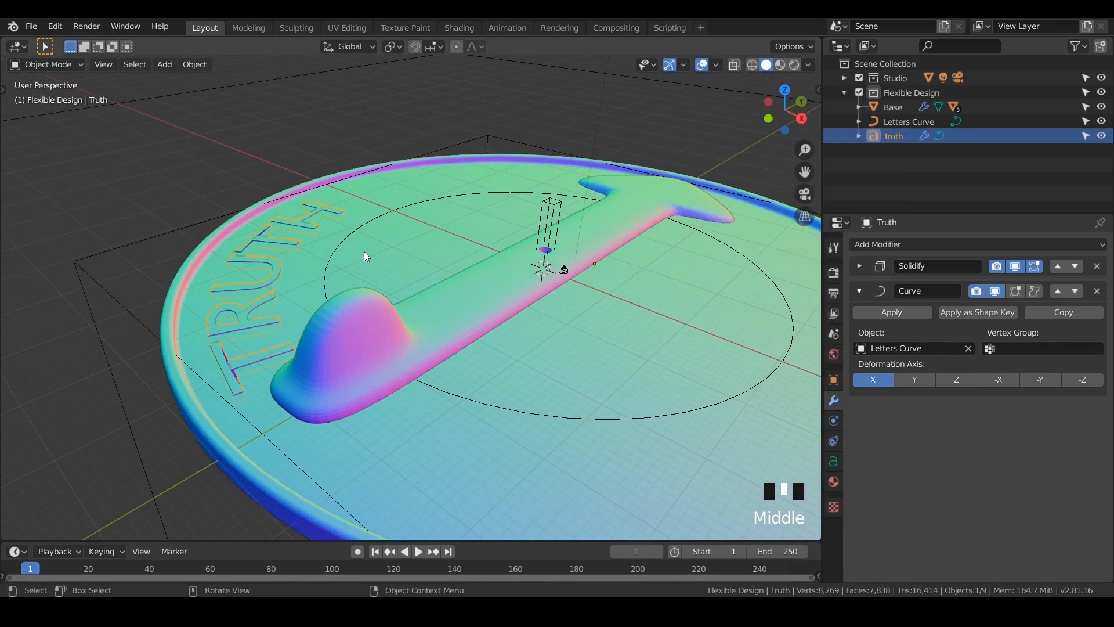
key("g")
key("z")
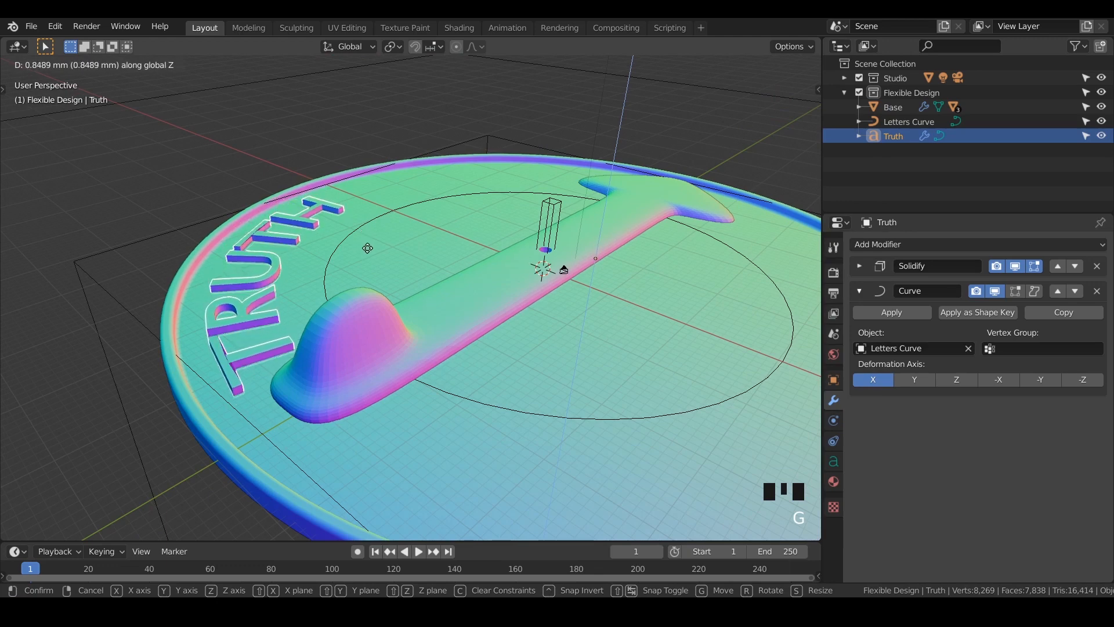
left_click(368, 248)
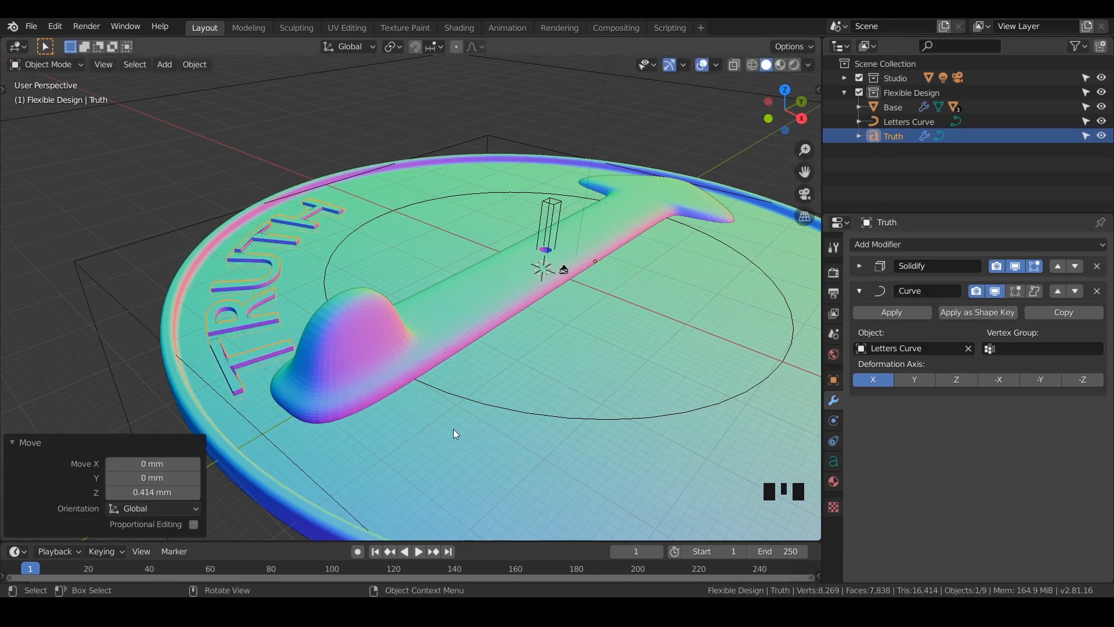
In a wireframe view from the right side, raise the Truth lettering about 0.72 mm along the Z axis
key("KP_3")
scroll(297, 283, "up", 5)
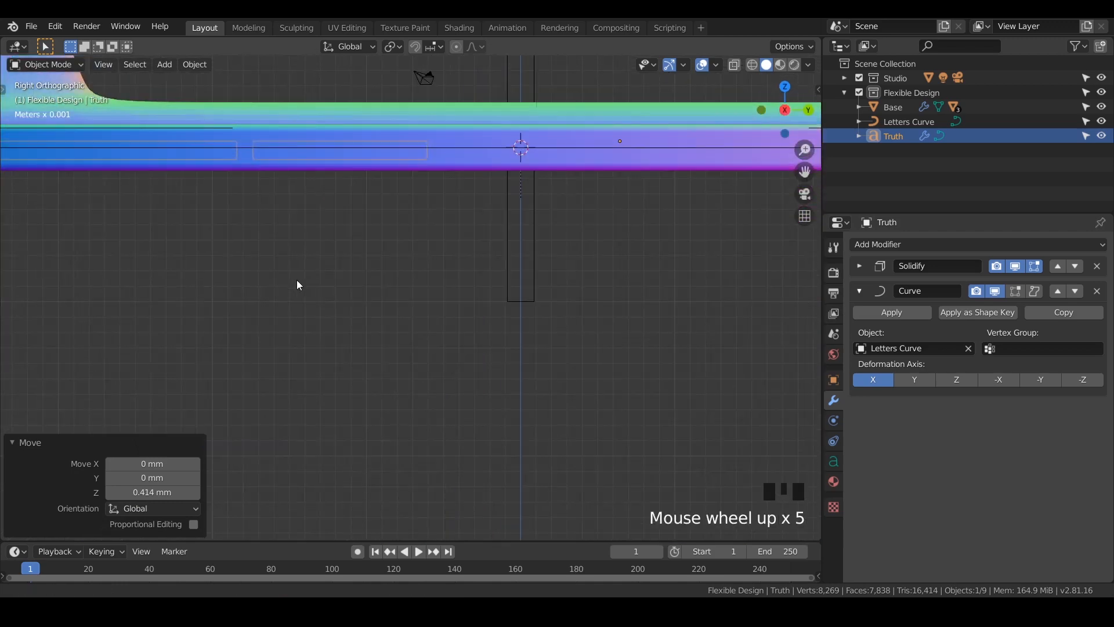
middle_click_drag(297, 280, 369, 321, "shift")
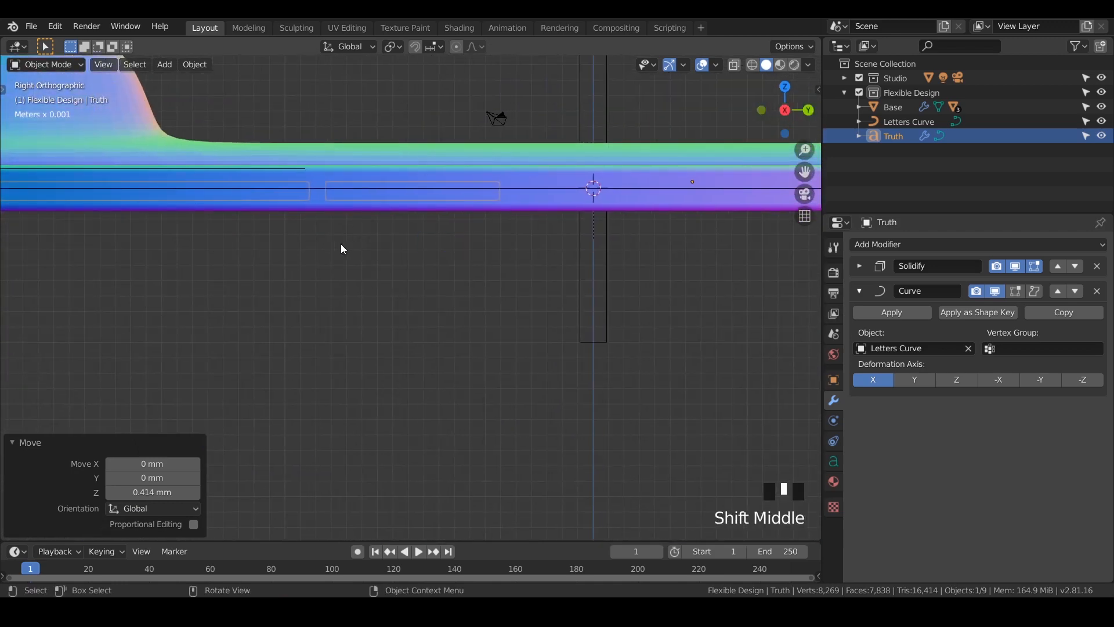
key("z")
key("z")
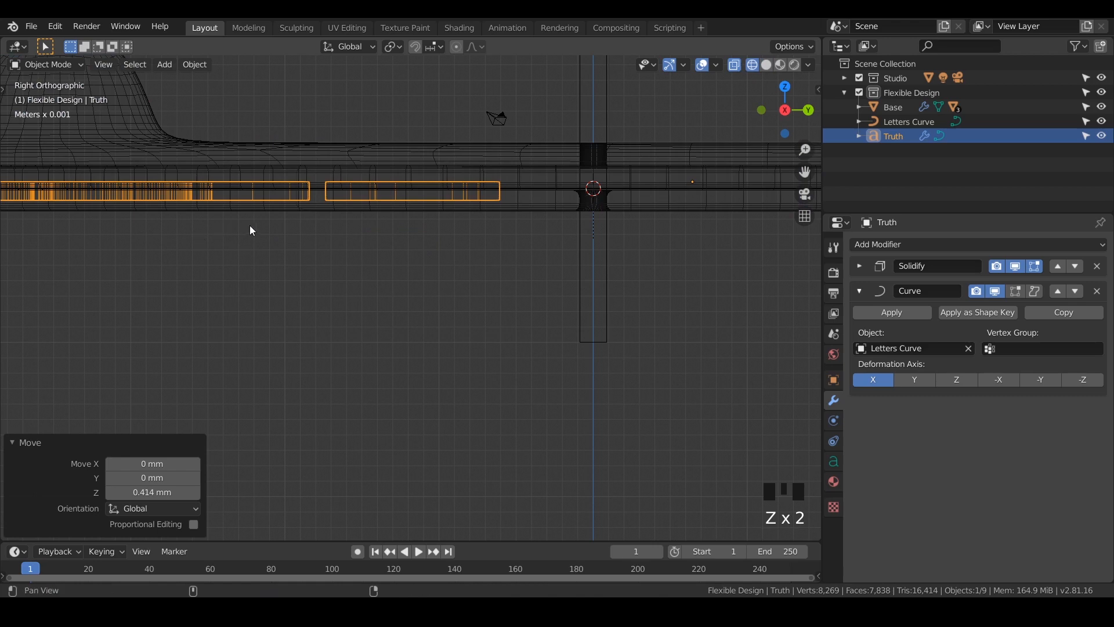
mouse_move(249, 228)
middle_mouse_down("shift")
mouse_move(318, 268)
mouse_move(513, 274)
middle_mouse_up("shift")
key("h")
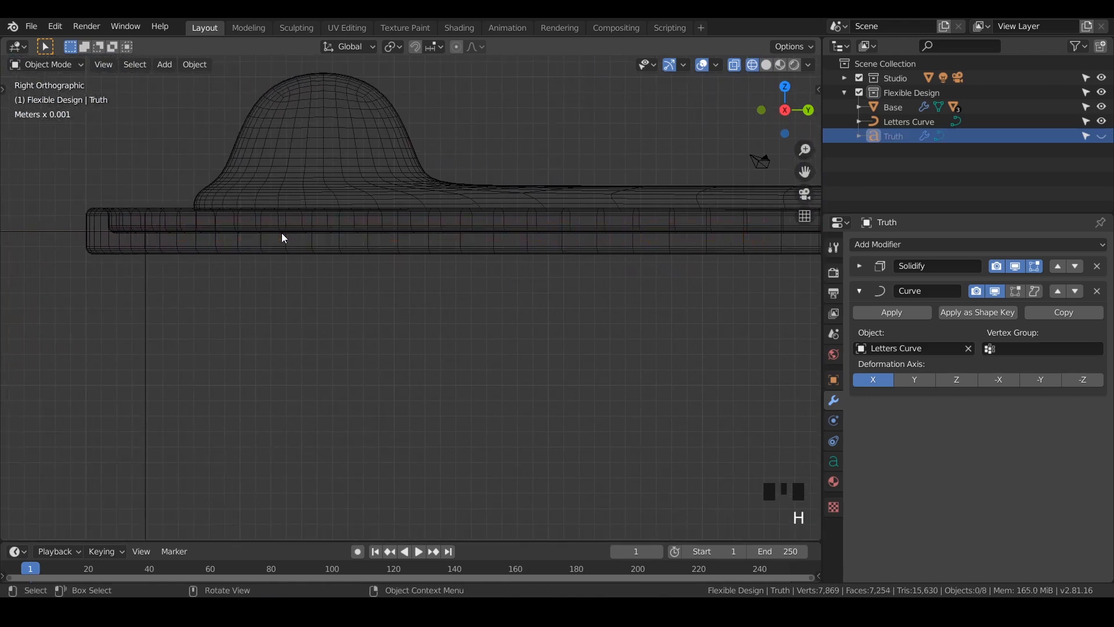
key("alt+h")
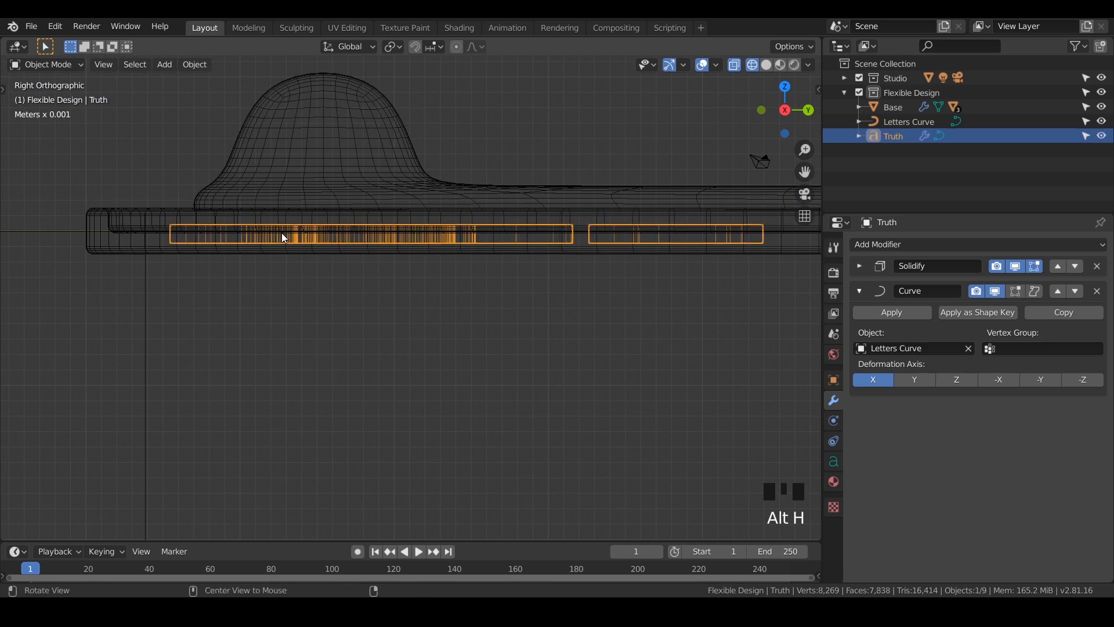
key("g")
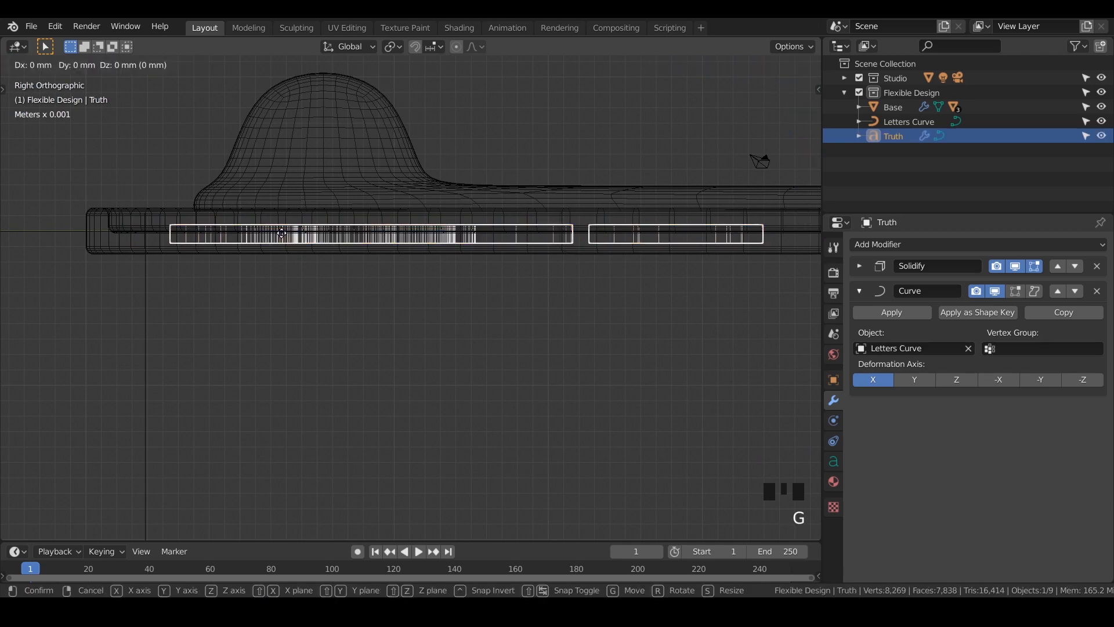
key("z")
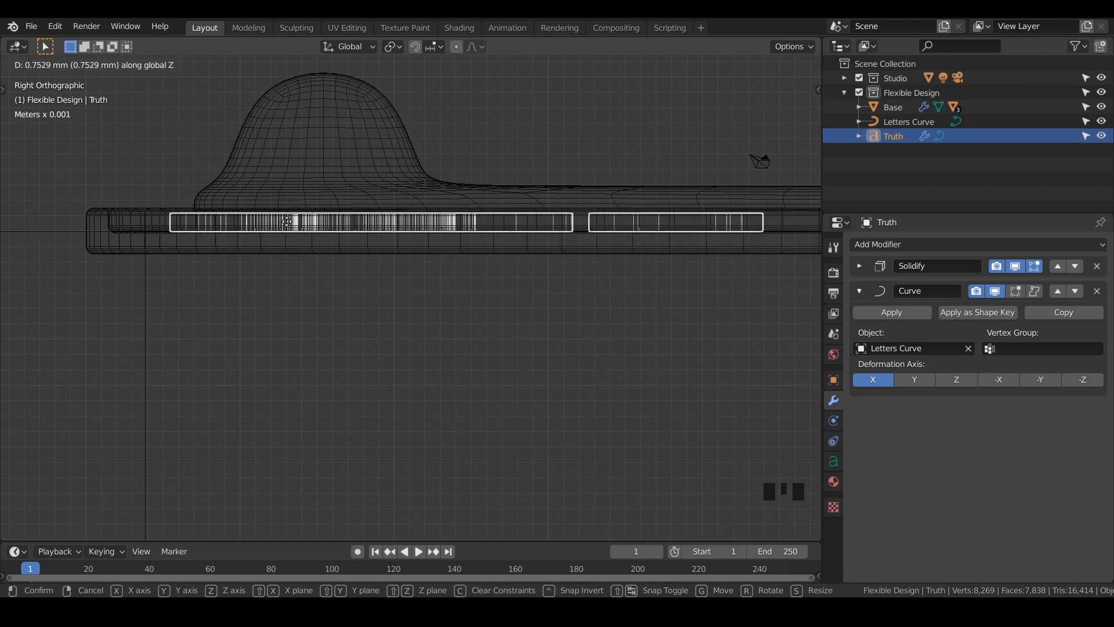
left_click(287, 221)
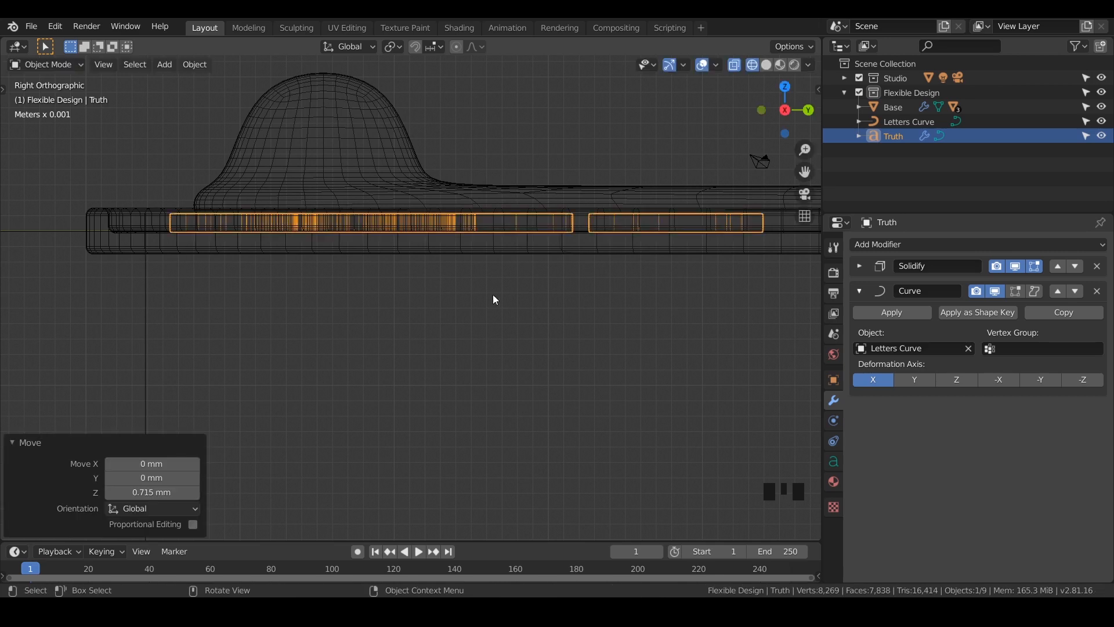
Set the Truth lettering's Solidify thickness to 3 mm and raise the lettering about 0.26 mm along Z
left_click(859, 266)
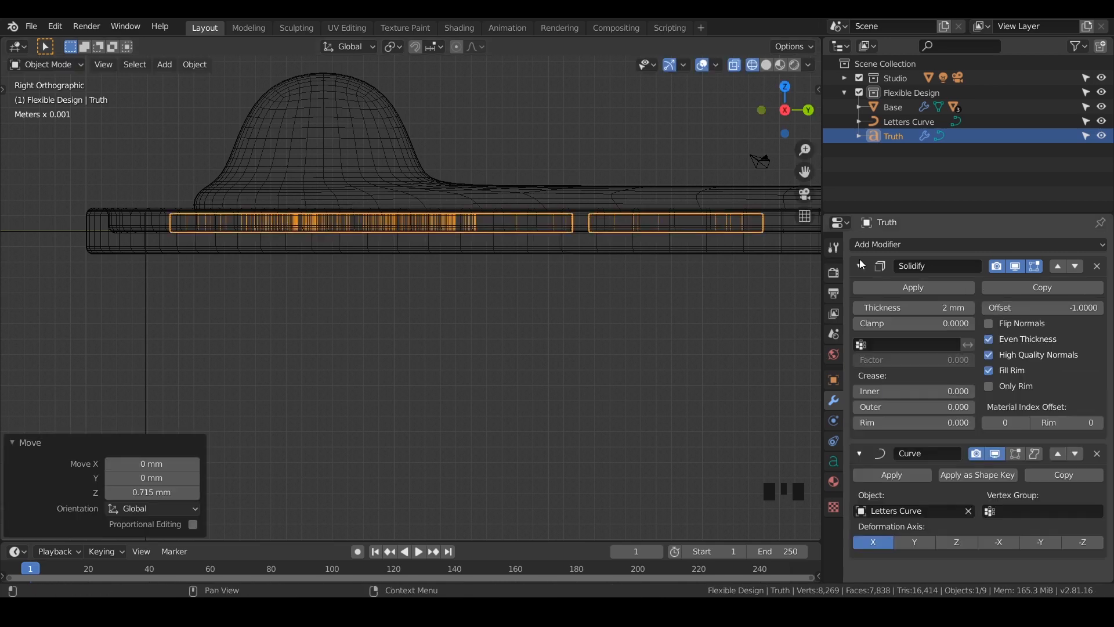
left_click(913, 308)
left_click(912, 309)
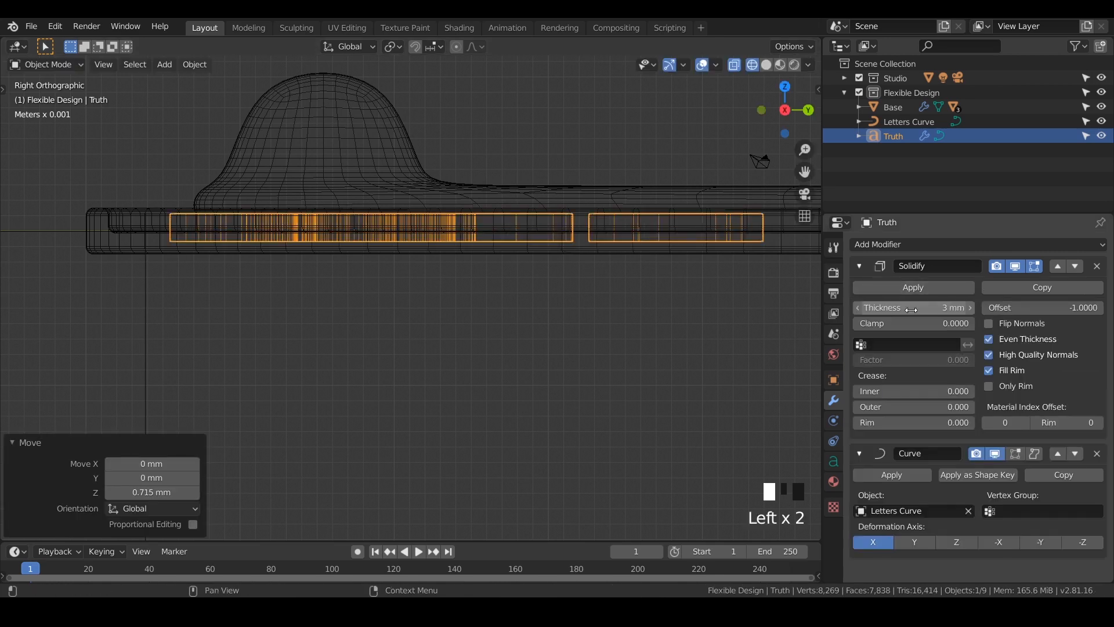
key("g")
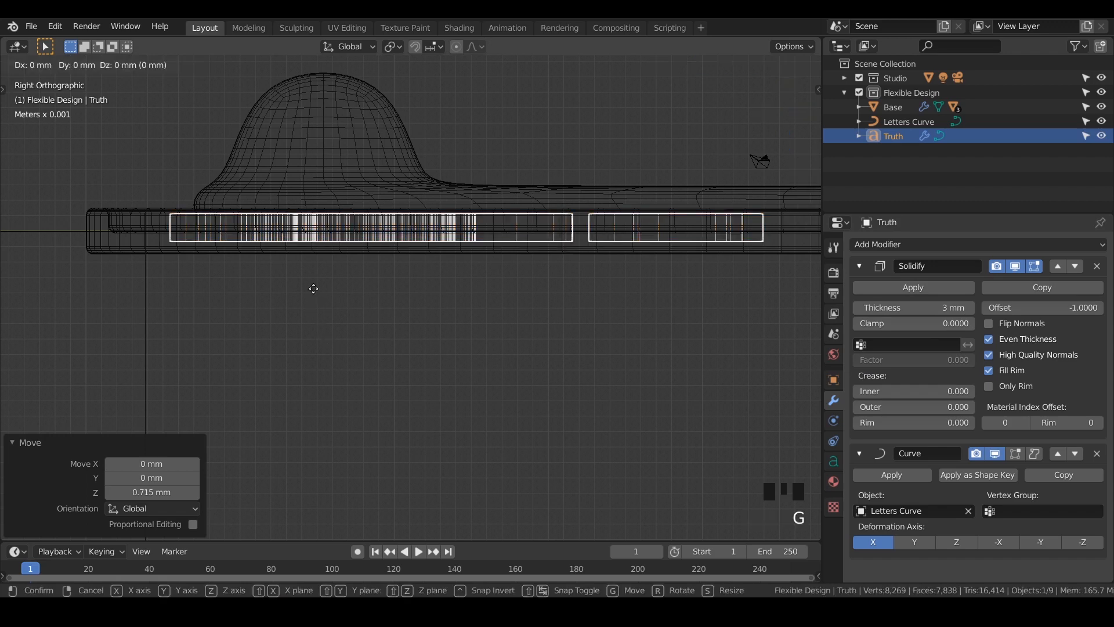
key("z")
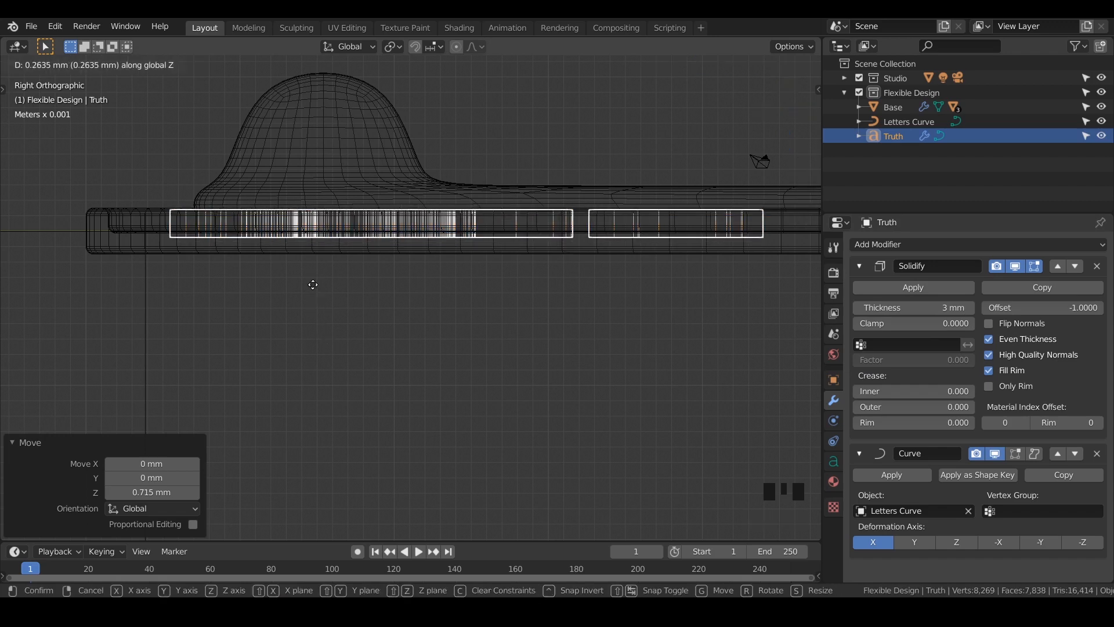
left_click(313, 284)
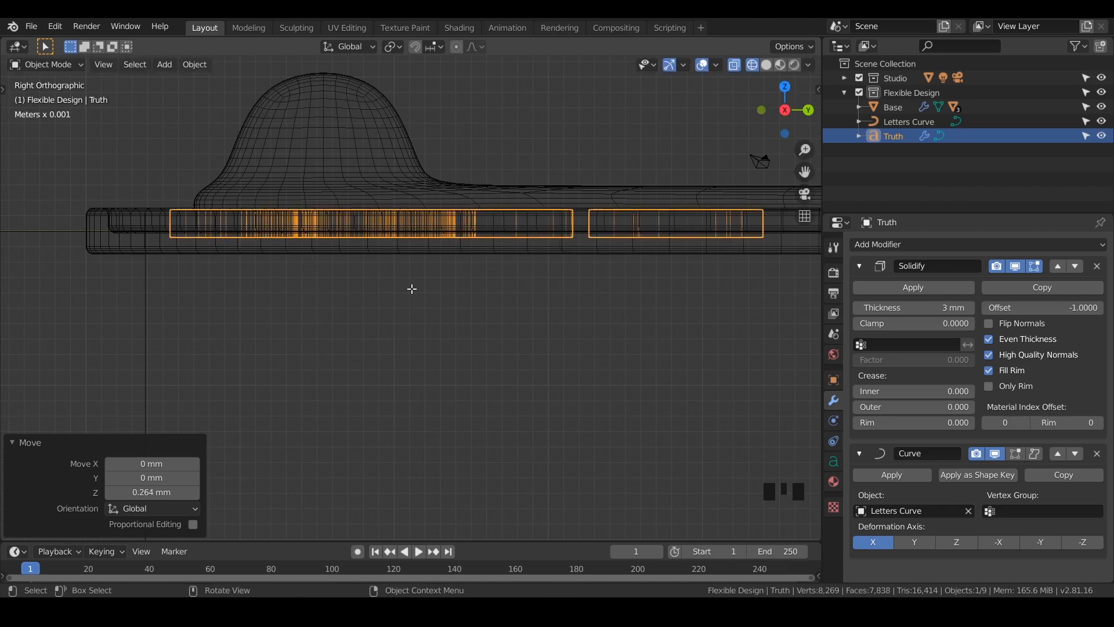
From the top view, shift the Truth lettering about 0.94 mm in X and -1.48 mm in Y to adjust its placement along the rim
key("Tab")
key("Tab")
middle_click_drag(412, 288, 371, 372)
key("KP_7")
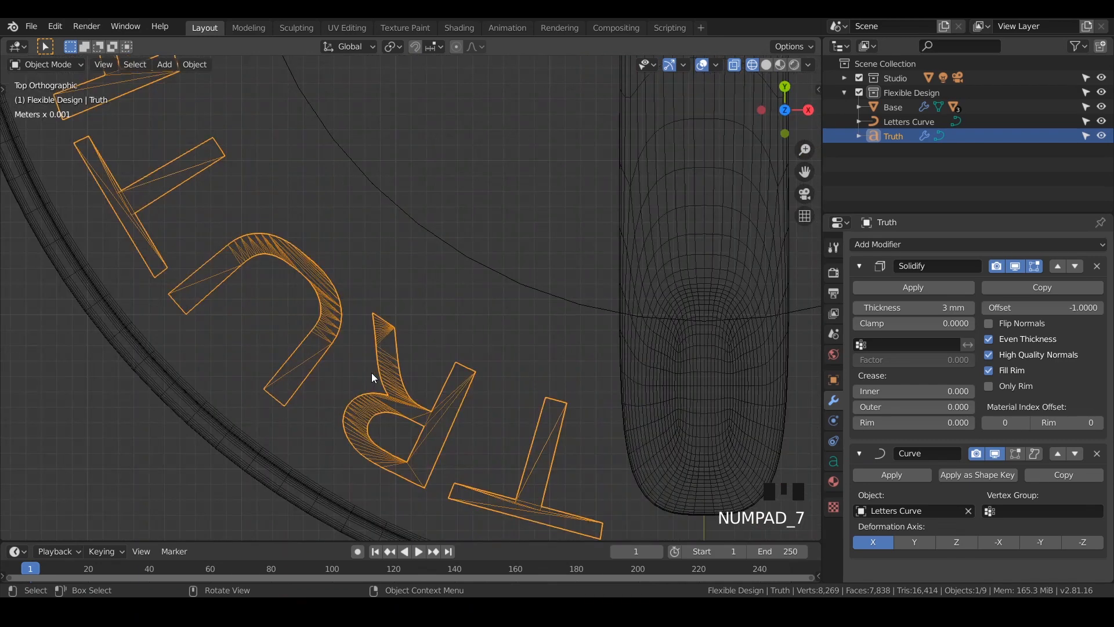
scroll(372, 373, "down", 8)
scroll(372, 373, "up", 1)
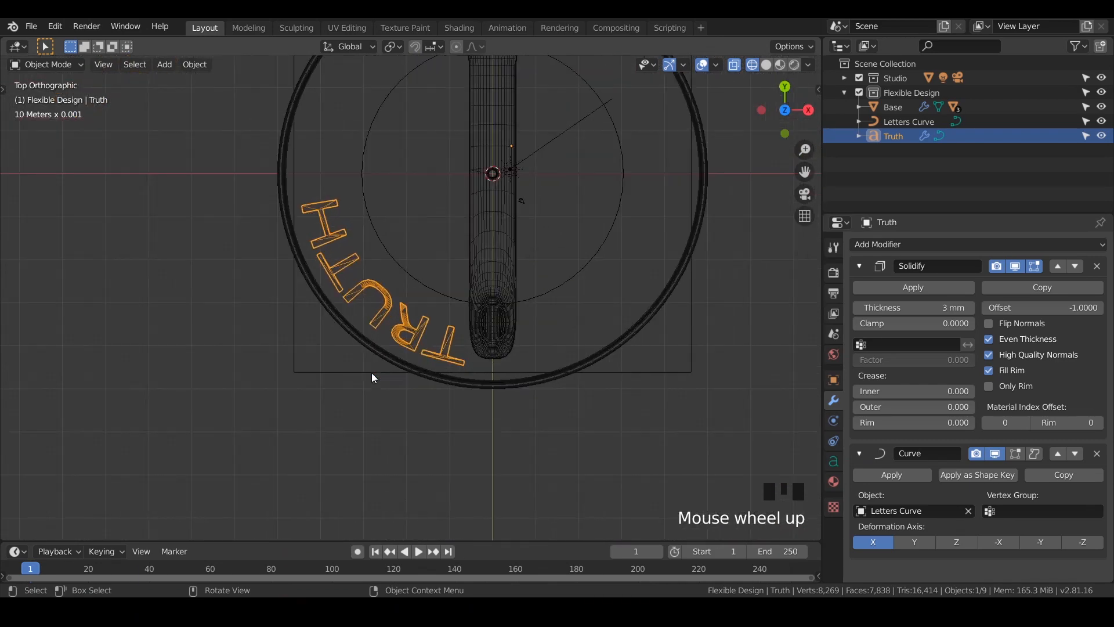
key("g")
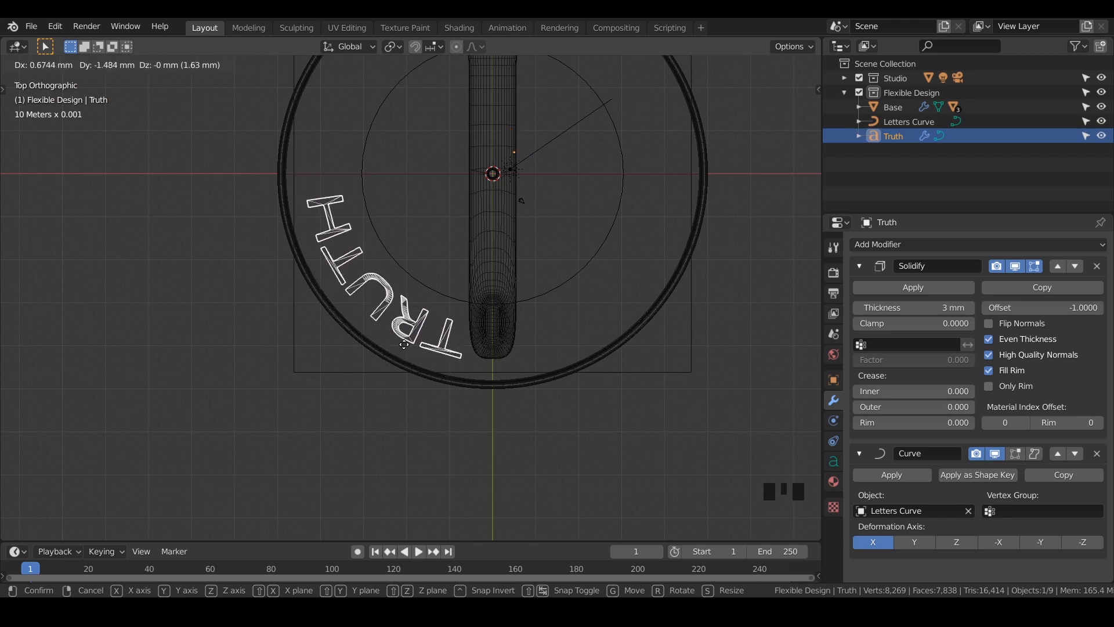
left_click(406, 349)
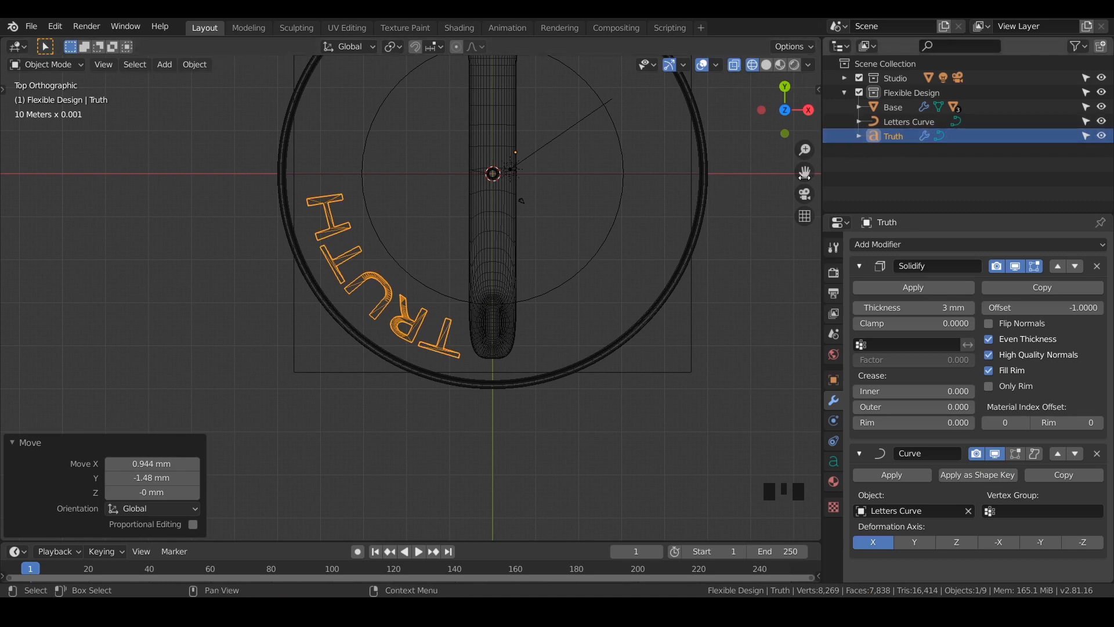
Duplicate the Truth lettering and move the copy about 96 mm along X to the diagonally opposite side beside the arrowhead
key("shift+d")
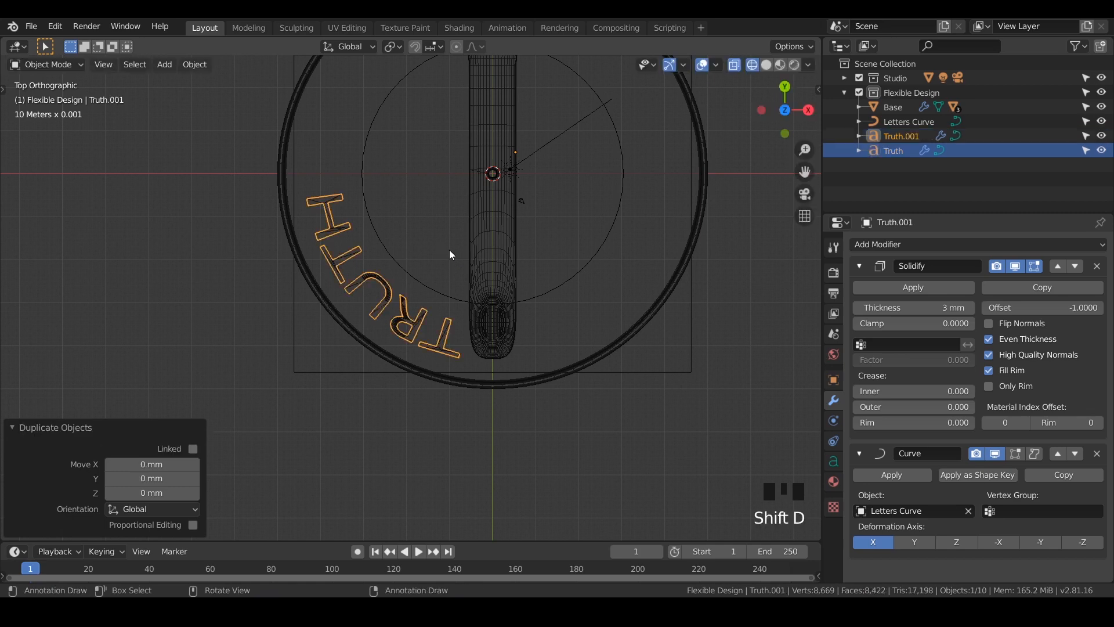
middle_click_drag(449, 250, 378, 332, "shift")
key("g")
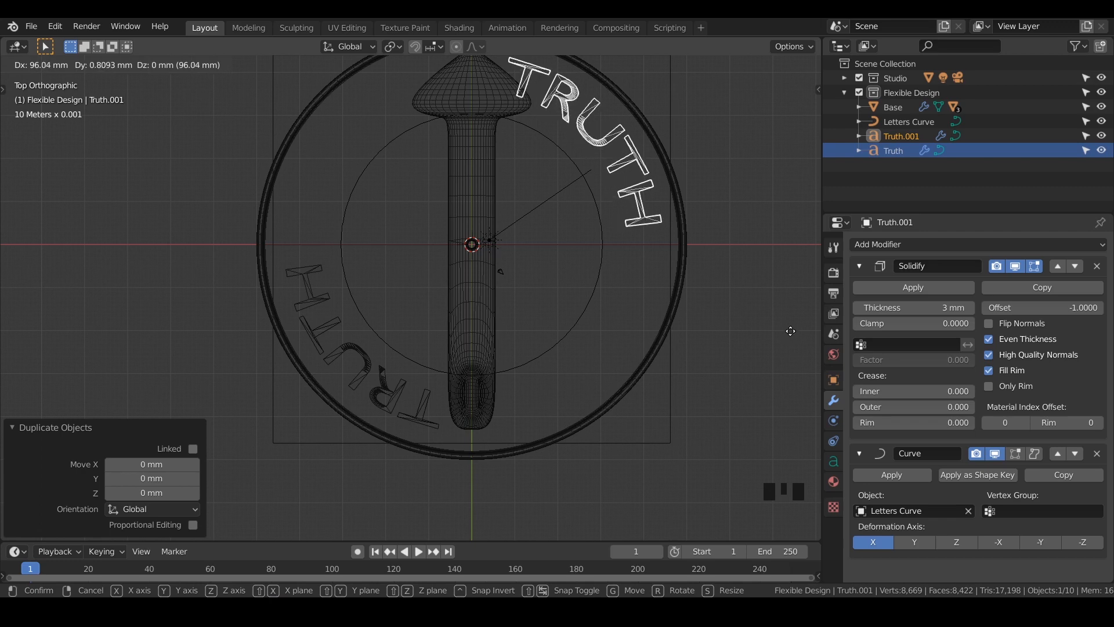
left_click(790, 330)
key("Tab")
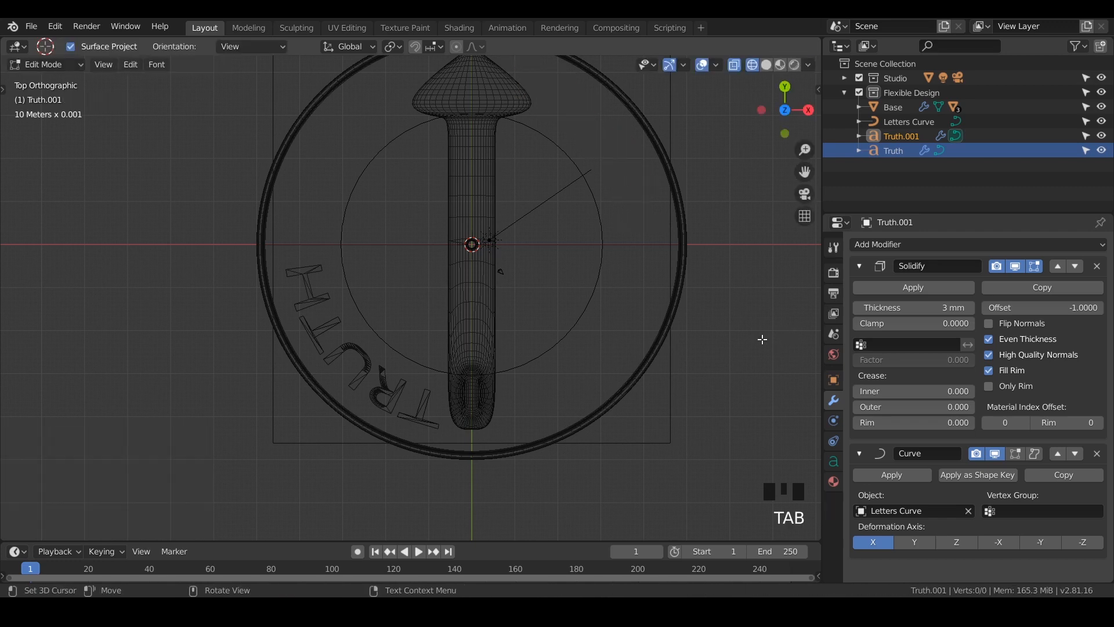
key("Tab")
Return the viewport to Solid shading and inspect both TRUTH words on the base from an angle
mouse_move(597, 343)
middle_mouse_down()
mouse_move(582, 301)
mouse_move(582, 217)
middle_mouse_up()
key("z")
left_click(684, 225)
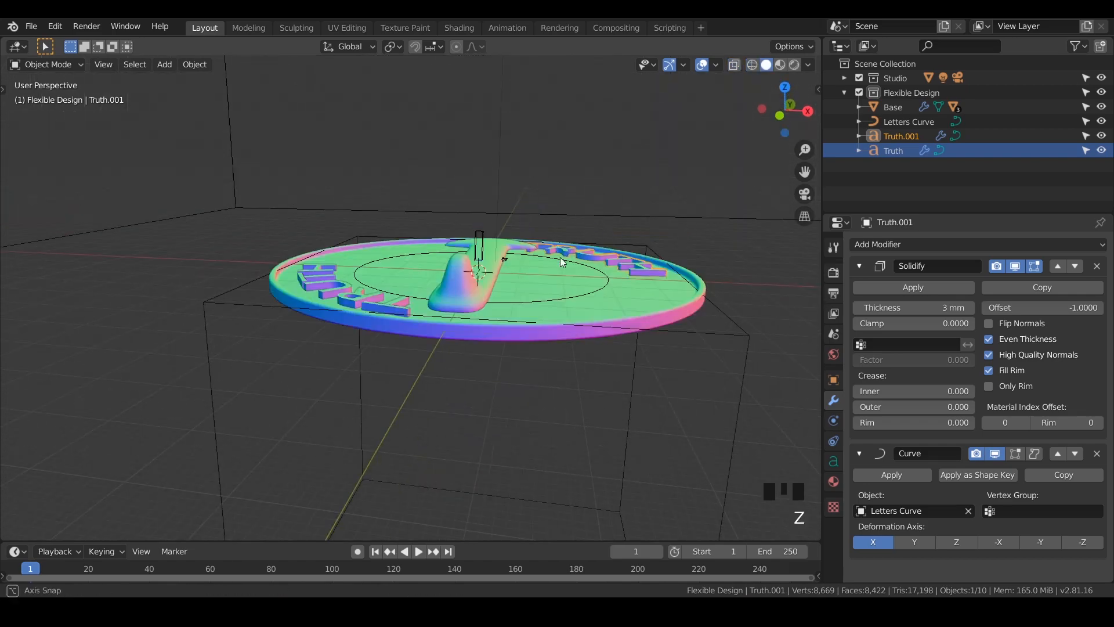
mouse_move(559, 256)
middle_mouse_down()
mouse_move(528, 346)
mouse_move(579, 315)
mouse_move(521, 253)
mouse_move(525, 317)
mouse_move(582, 339)
middle_mouse_up()
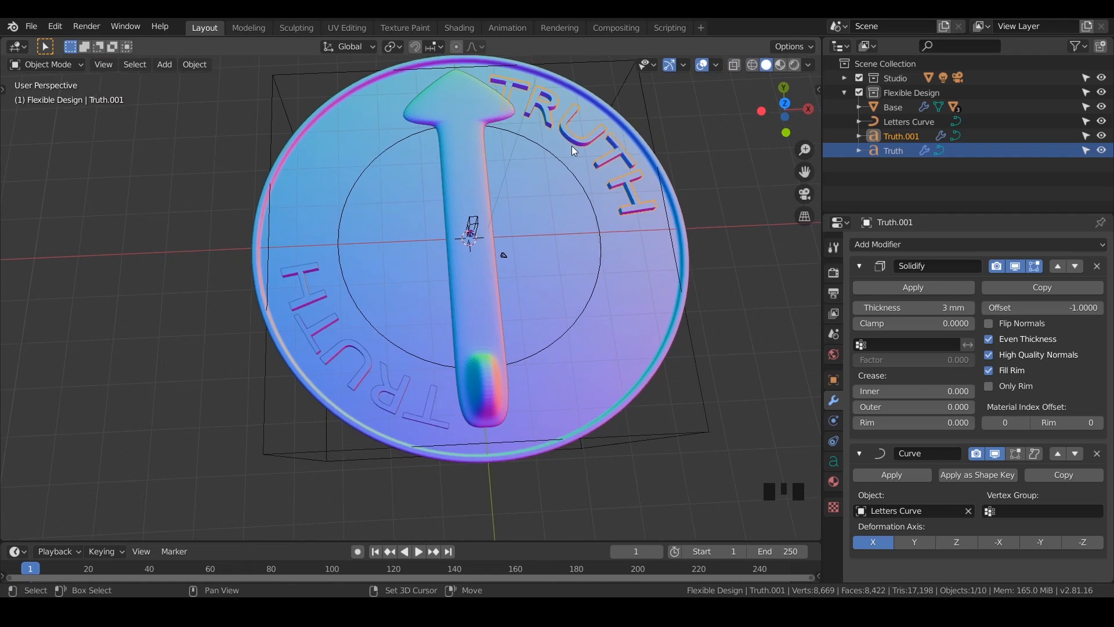
Duplicate the TRUTH lettering beside the arrowhead in place and rename the new object as Dare
key("shift+d")
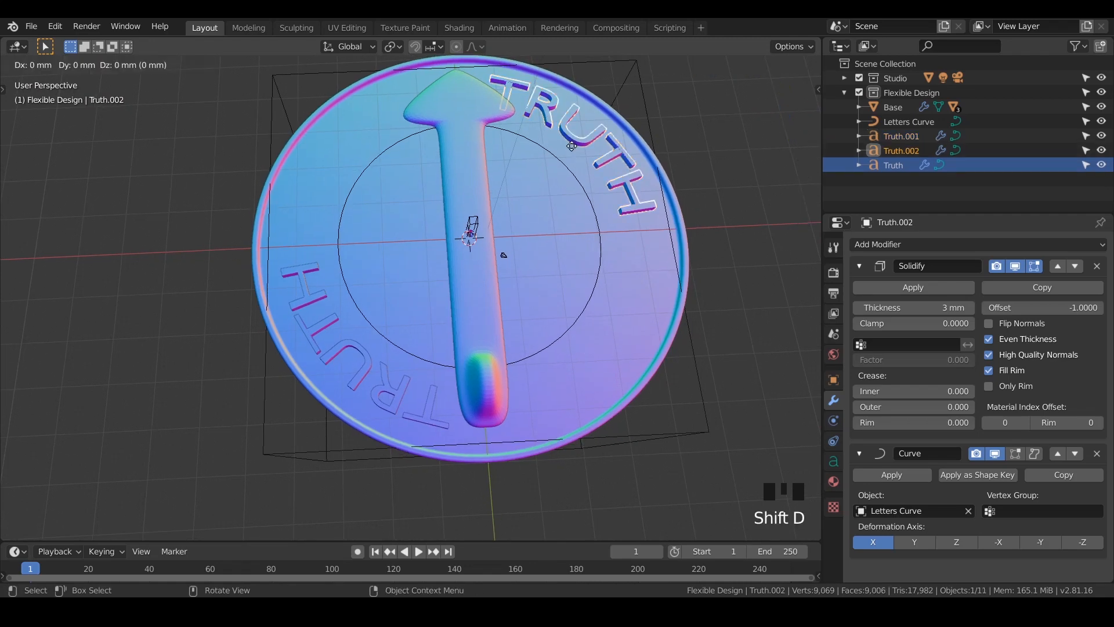
left_click(572, 147)
double_click(901, 150)
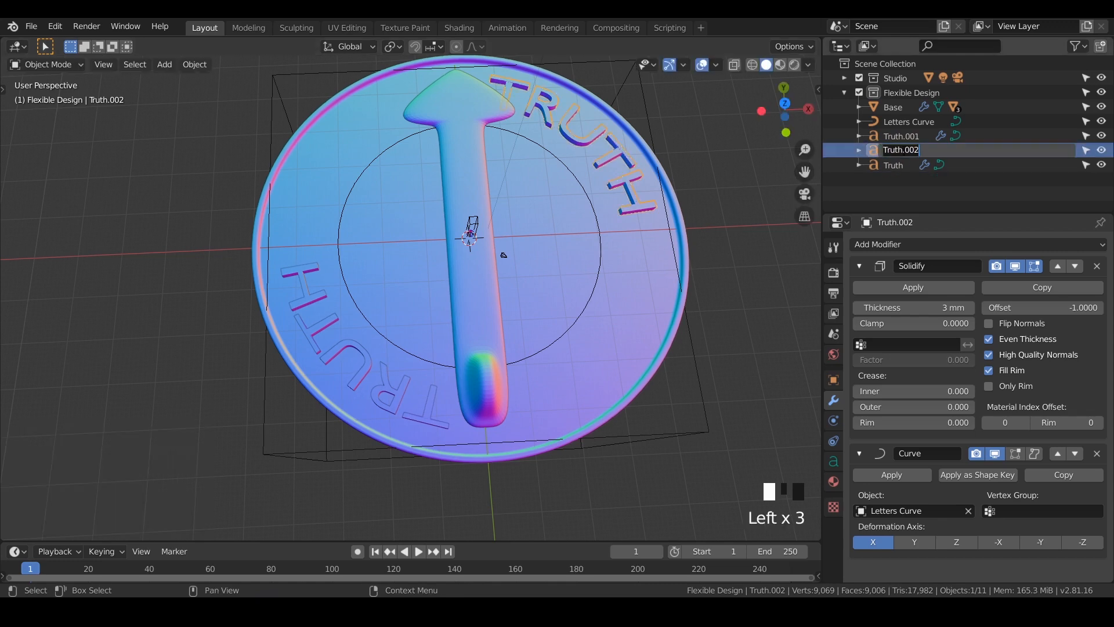
key("Return")
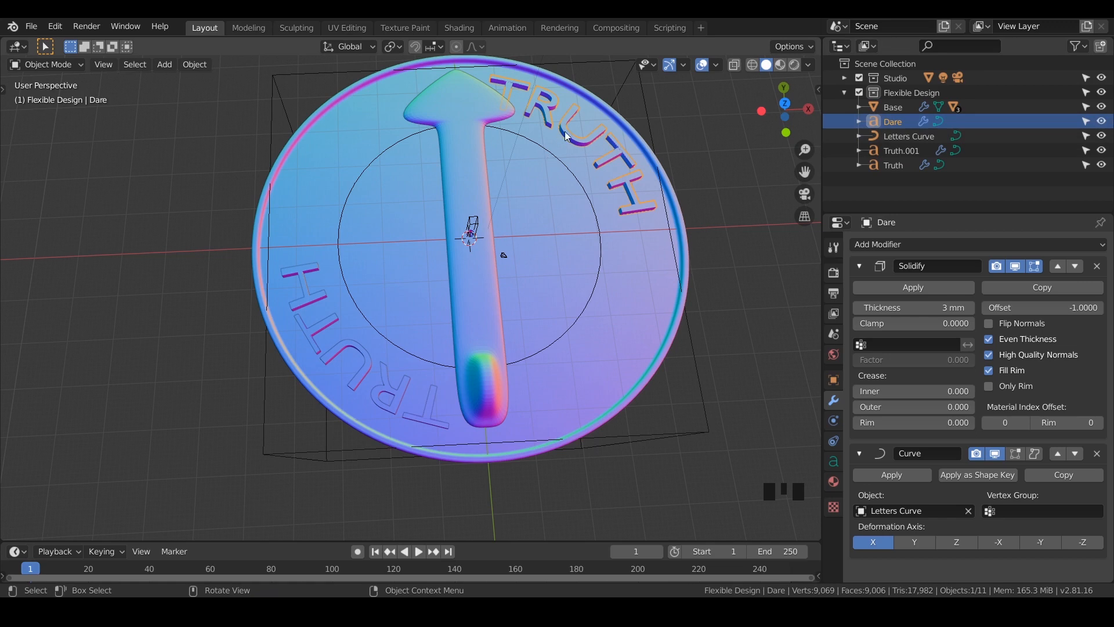
From the top view, move the Dare object about 44 mm in X and -1.1 mm in Y to the rim opposite the original TRUTH, beside the arrow's tail
key("KP_7")
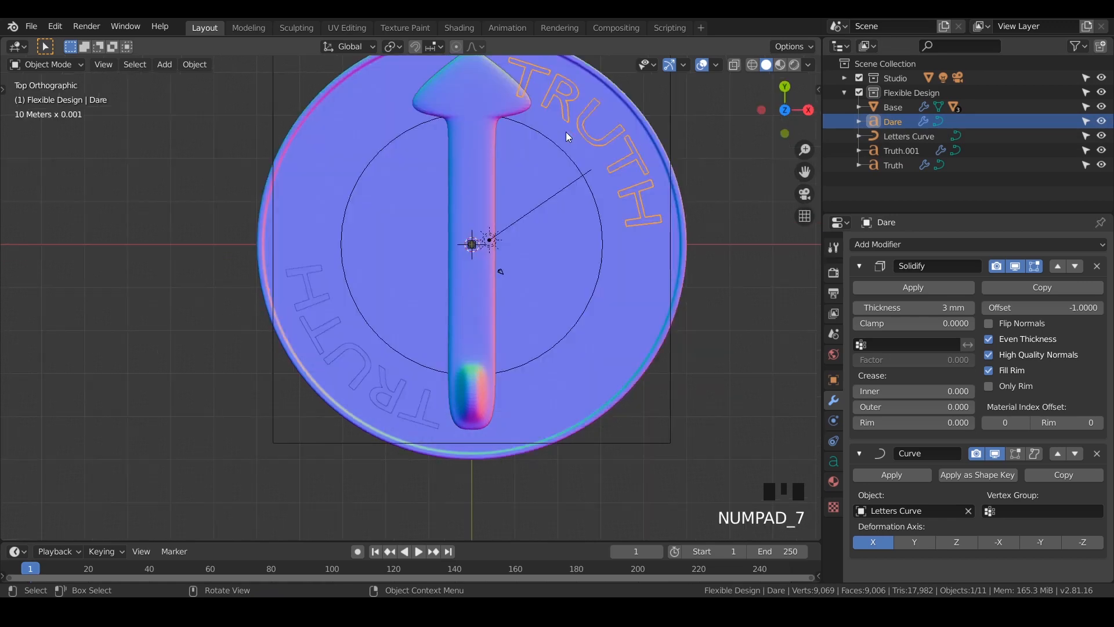
middle_click_drag(562, 123, 520, 131, "shift")
key("g")
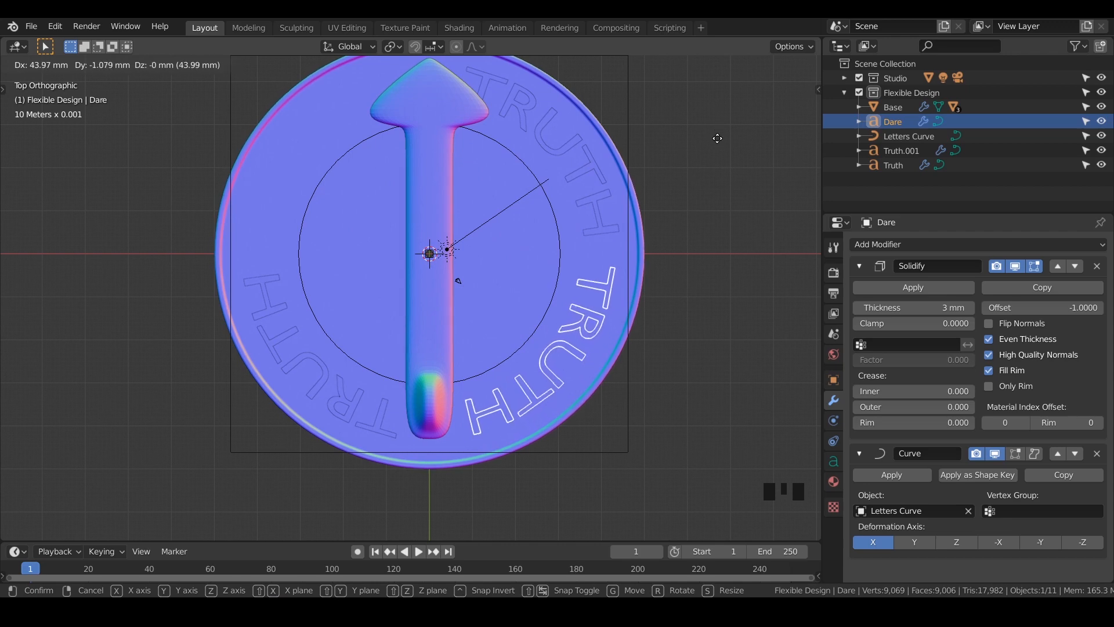
left_click(649, 196)
Replace the Dare object's wording with "DARE" and shift it 3.64 mm in X and -0.54 mm in Y
key("Tab")
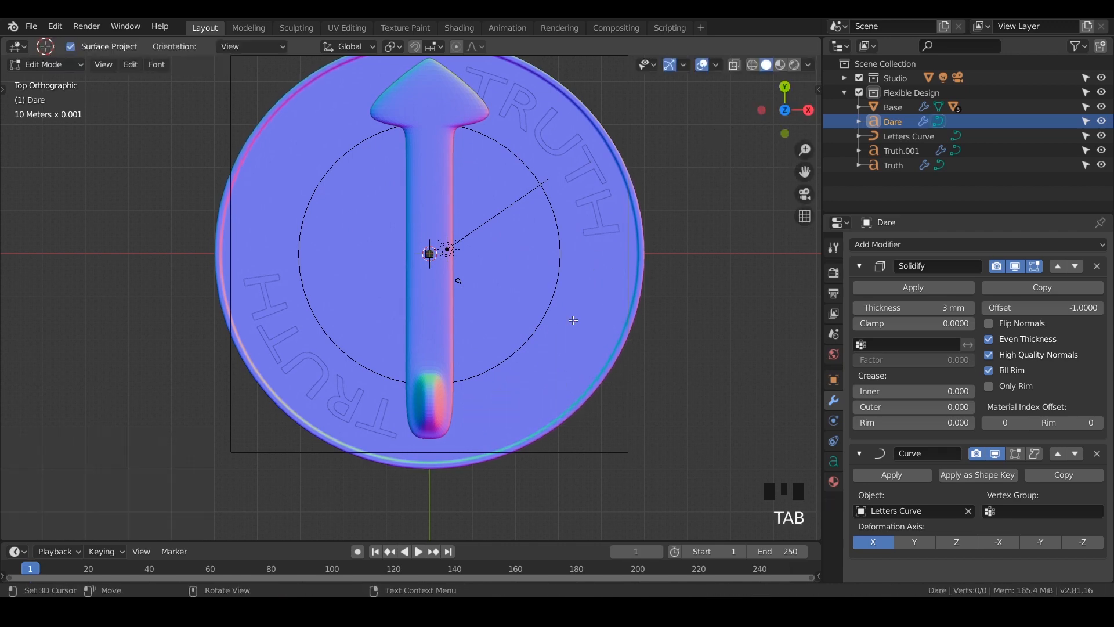
key("BackSpace")
key("BackSpace")
key("BackSpace")
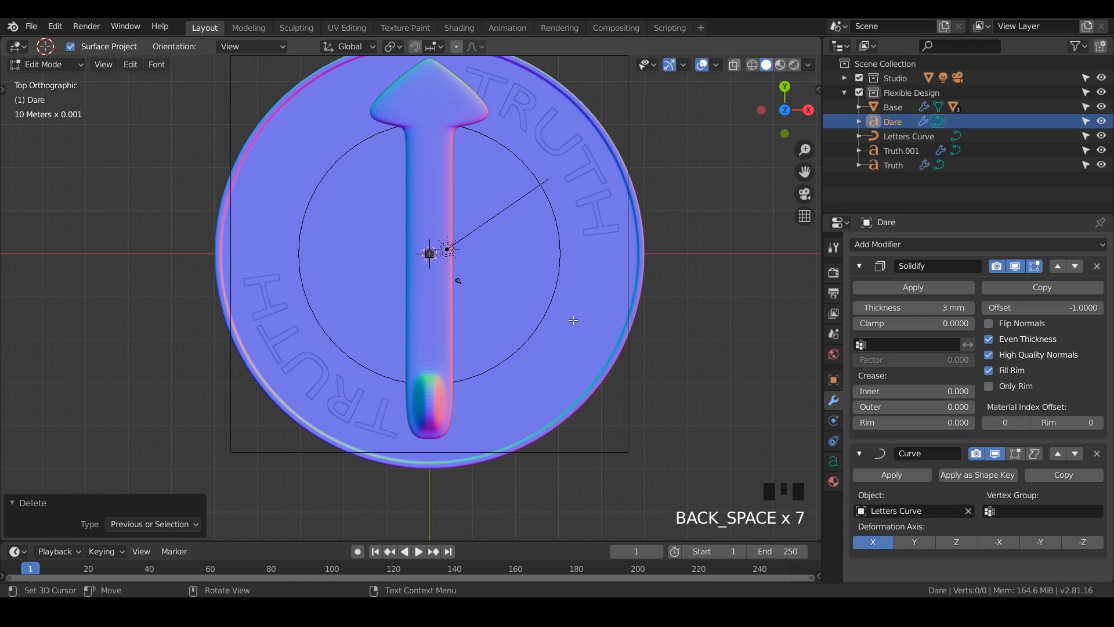
key("shift+d")
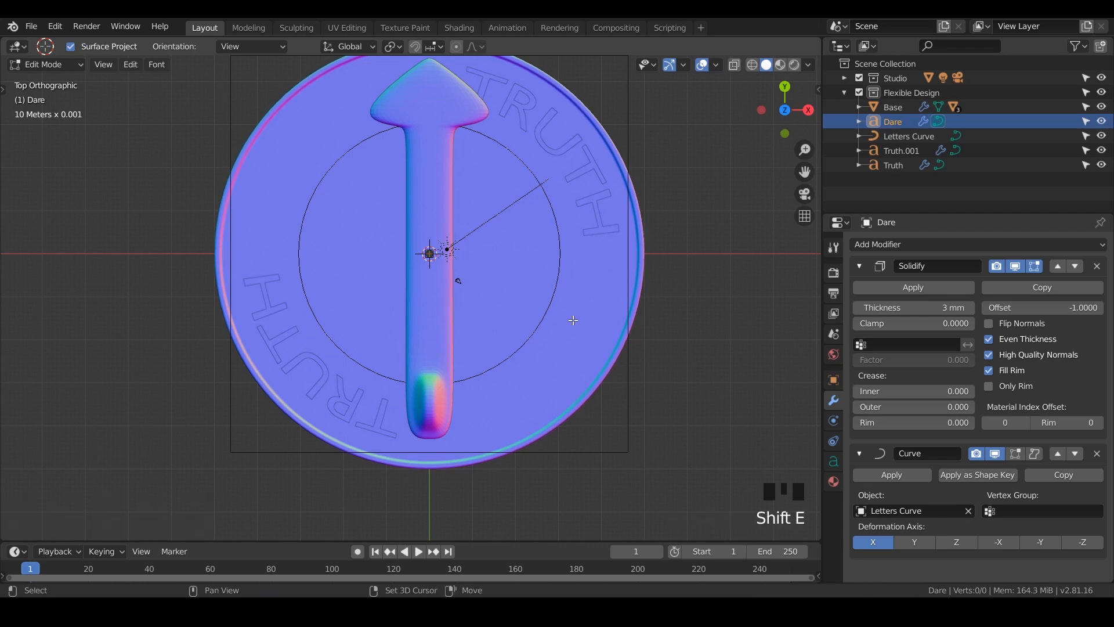
key("Tab")
key("g")
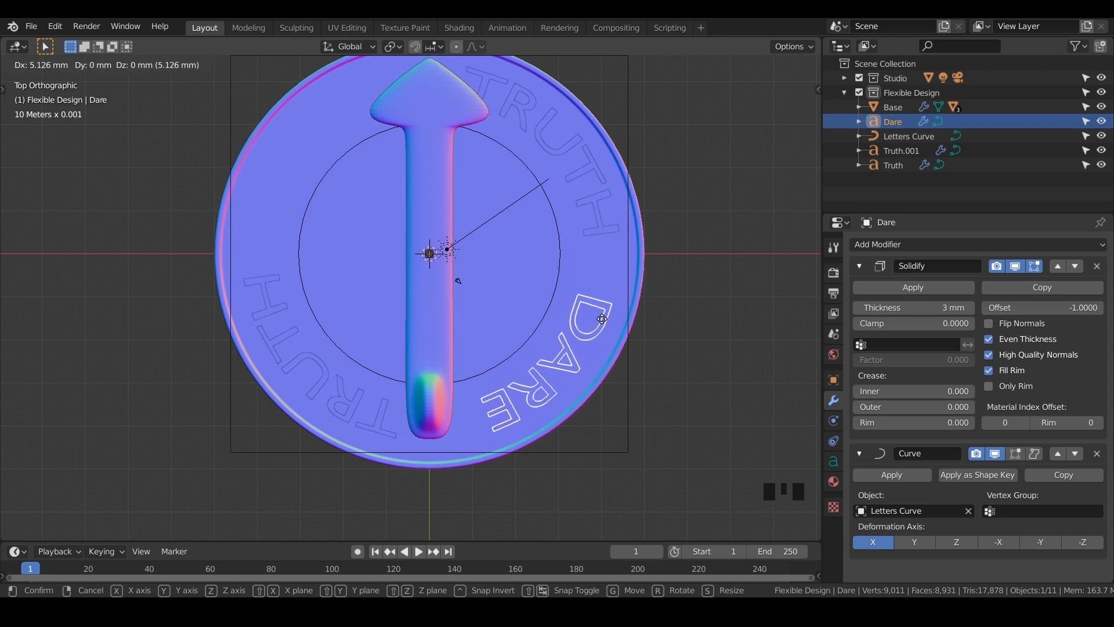
left_click(597, 326)
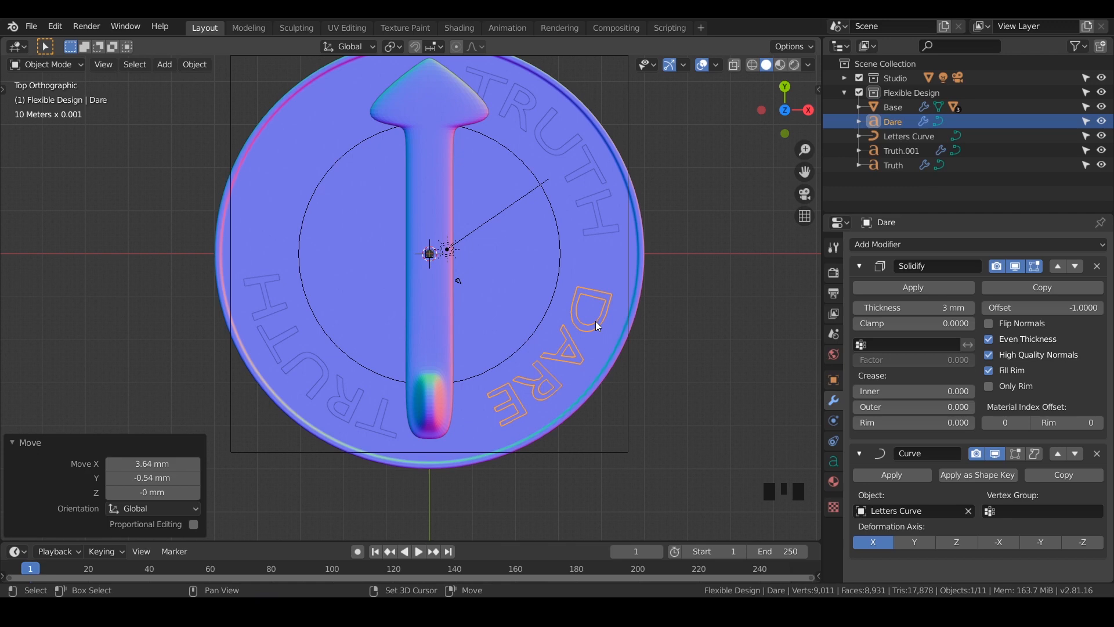
Duplicate the DARE lettering and move the copy -95.1 mm in X and 0.27 mm in Y to the diagonally opposite side of the base
key("shift+d")
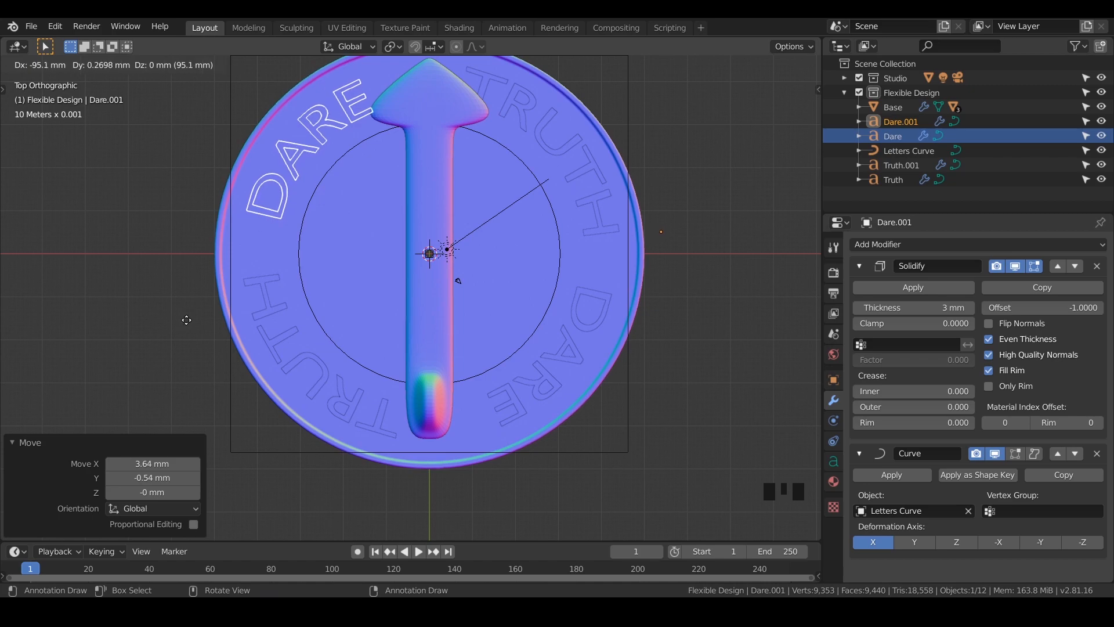
left_click(186, 323)
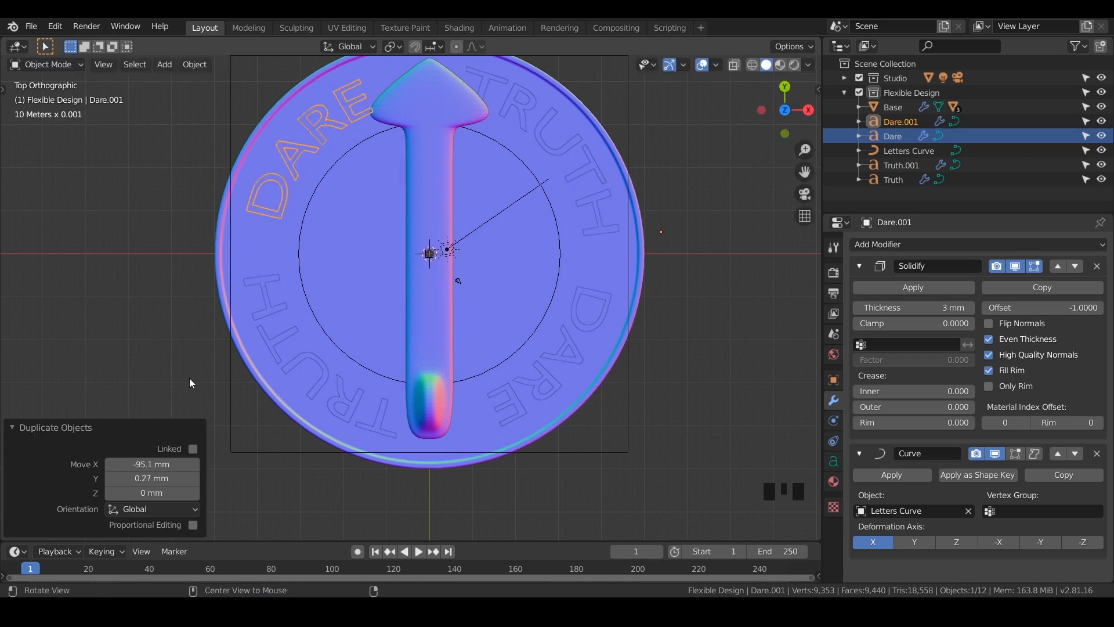
middle_click_drag(189, 377, 241, 321)
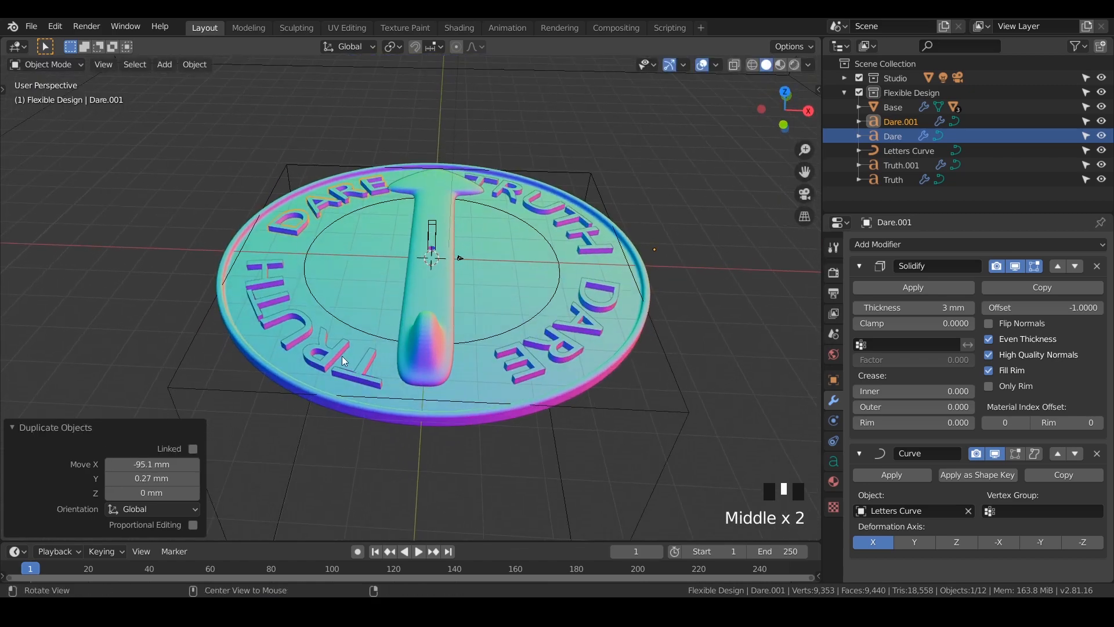
middle_click_drag(343, 357, 400, 354)
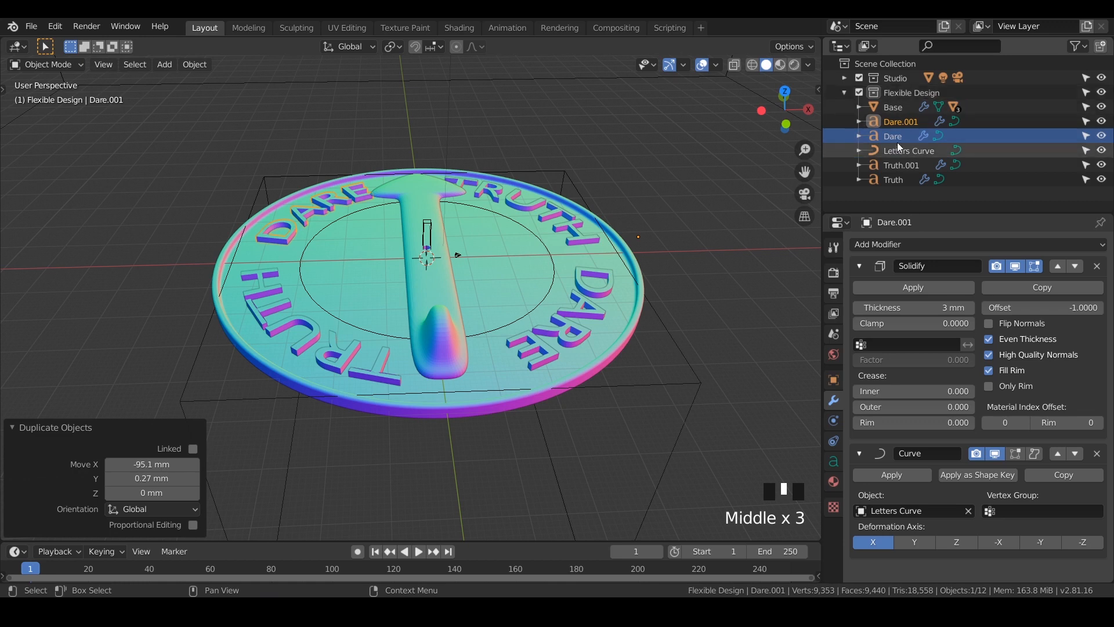
left_click(887, 123)
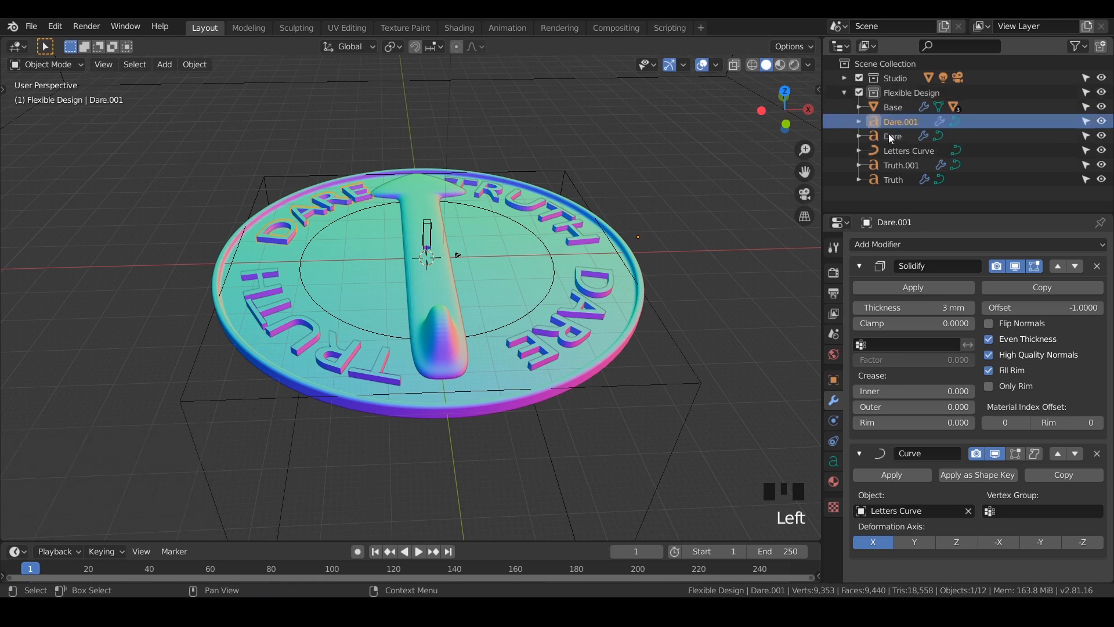
left_click(888, 180, "shift")
left_click(890, 196)
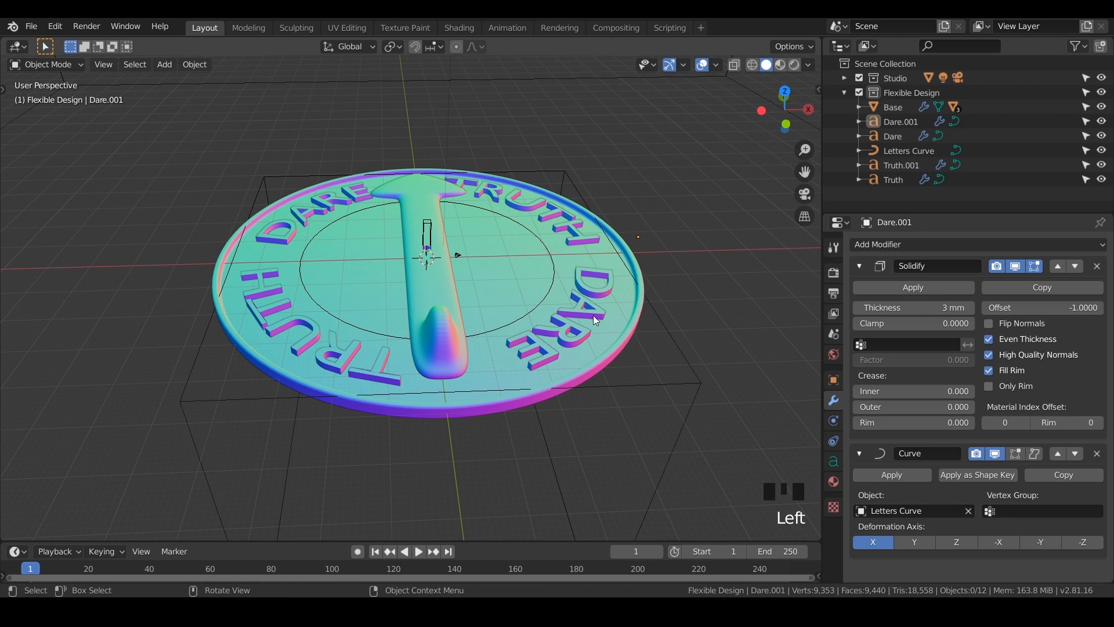
left_click(896, 123)
Create a new collection inside the Flexible Design collection and name it "Custom Words"
left_click(1011, 93)
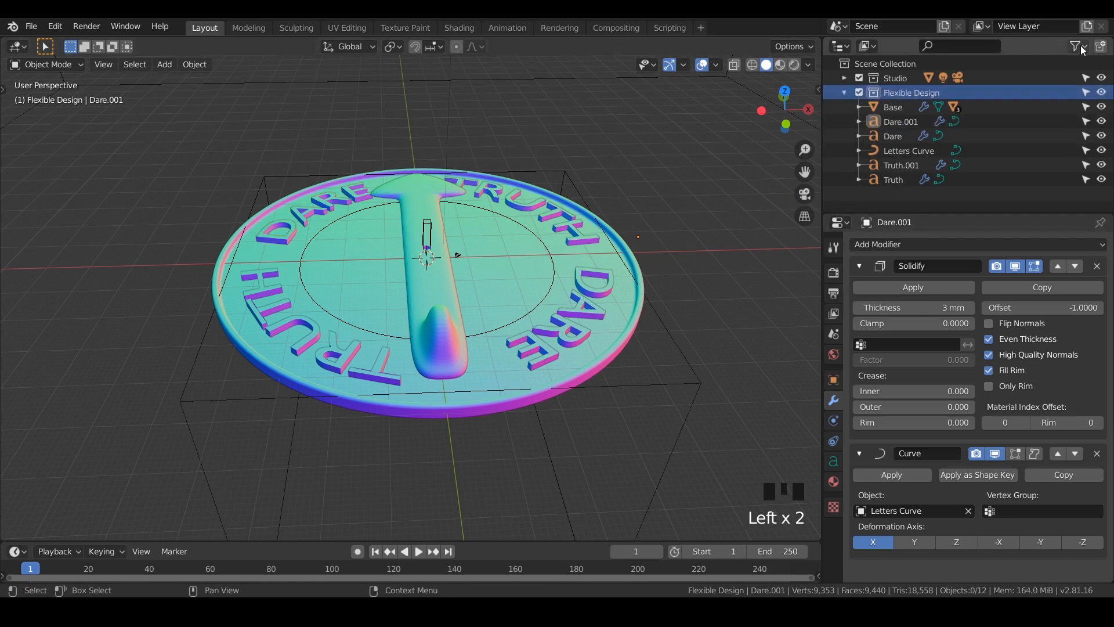
left_click(1102, 48)
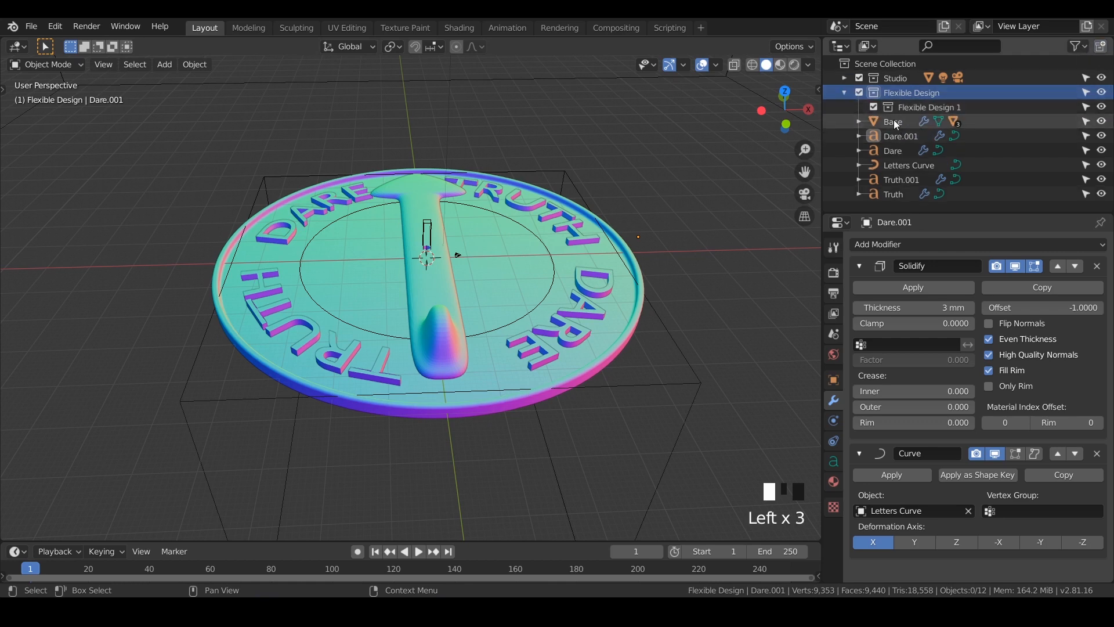
left_click(916, 108)
double_click(917, 107)
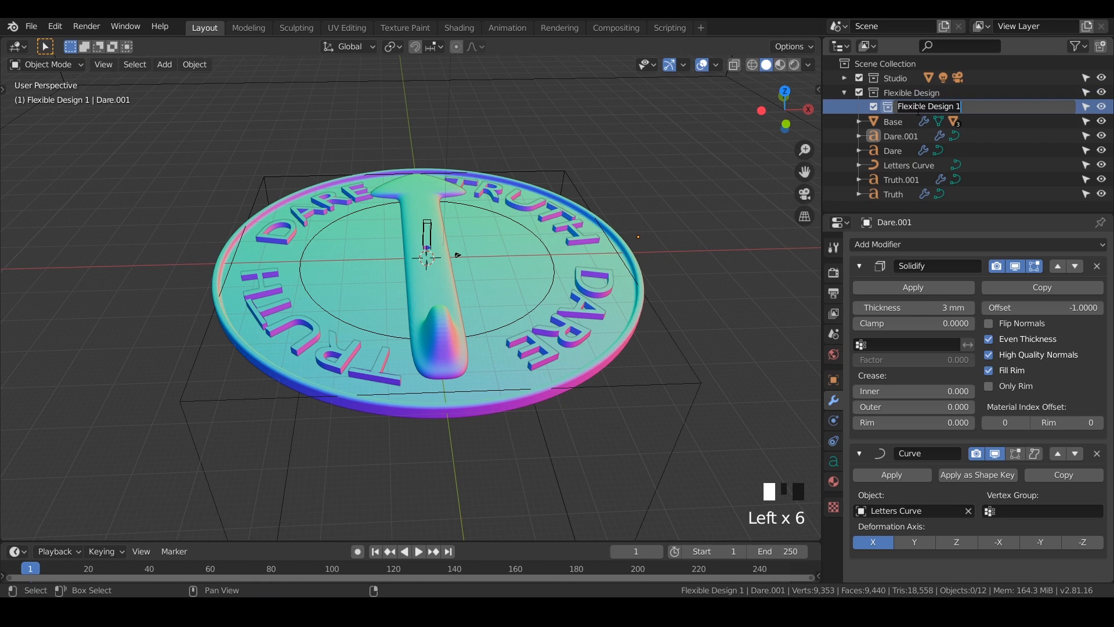
type("Custom ")
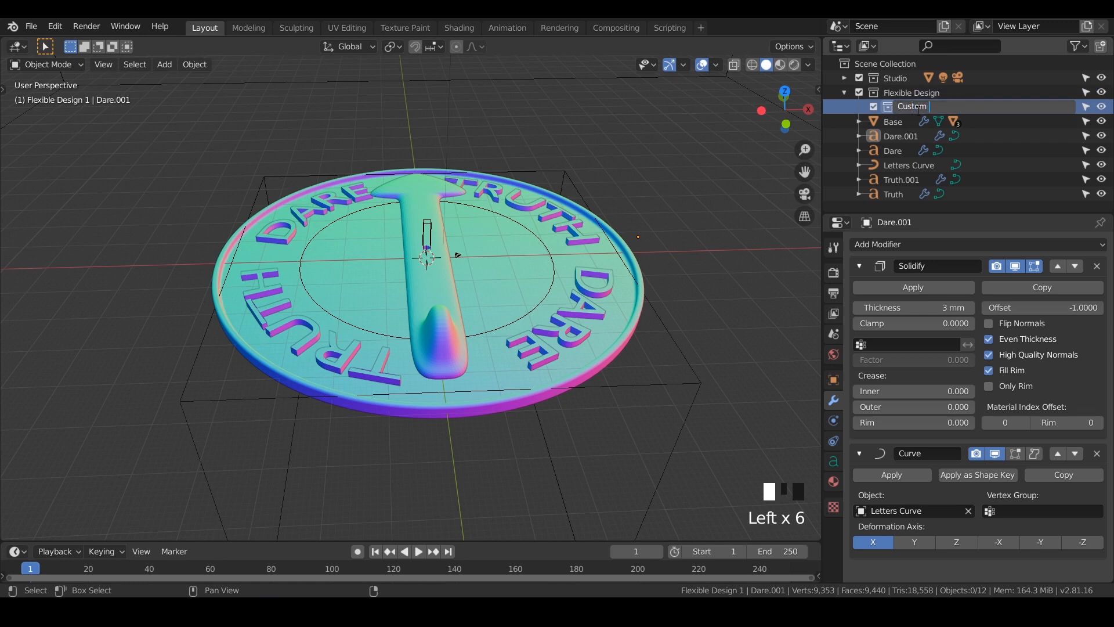
type("Words")
key("Return")
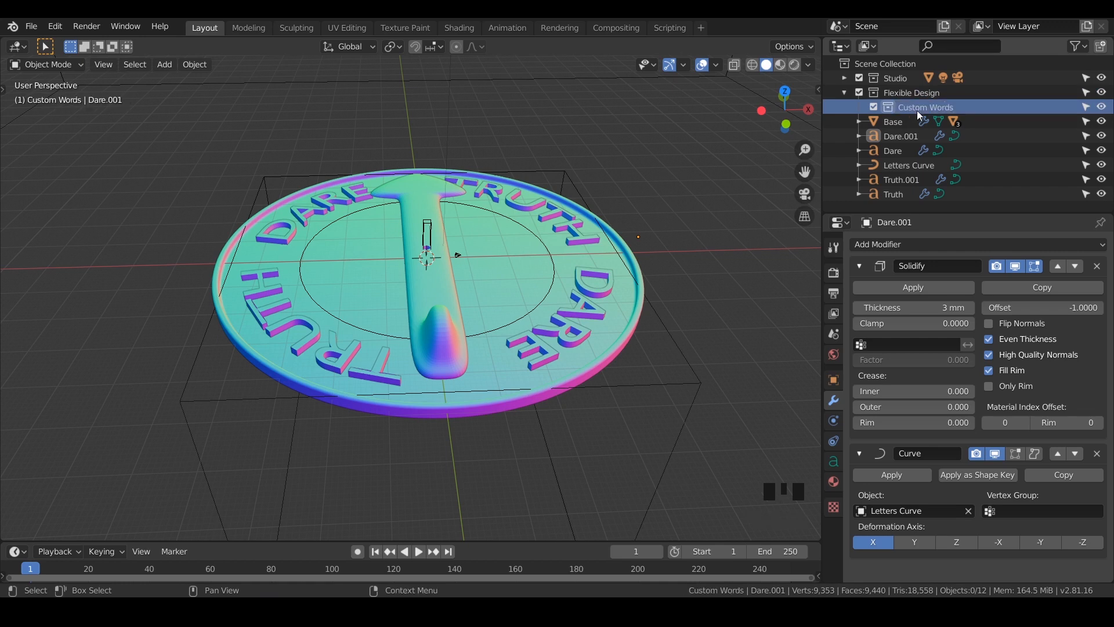
Move all four TRUTH and DARE text objects together with the Letters Curve into the Custom Words collection
left_click(898, 138)
left_click(890, 193, "shift")
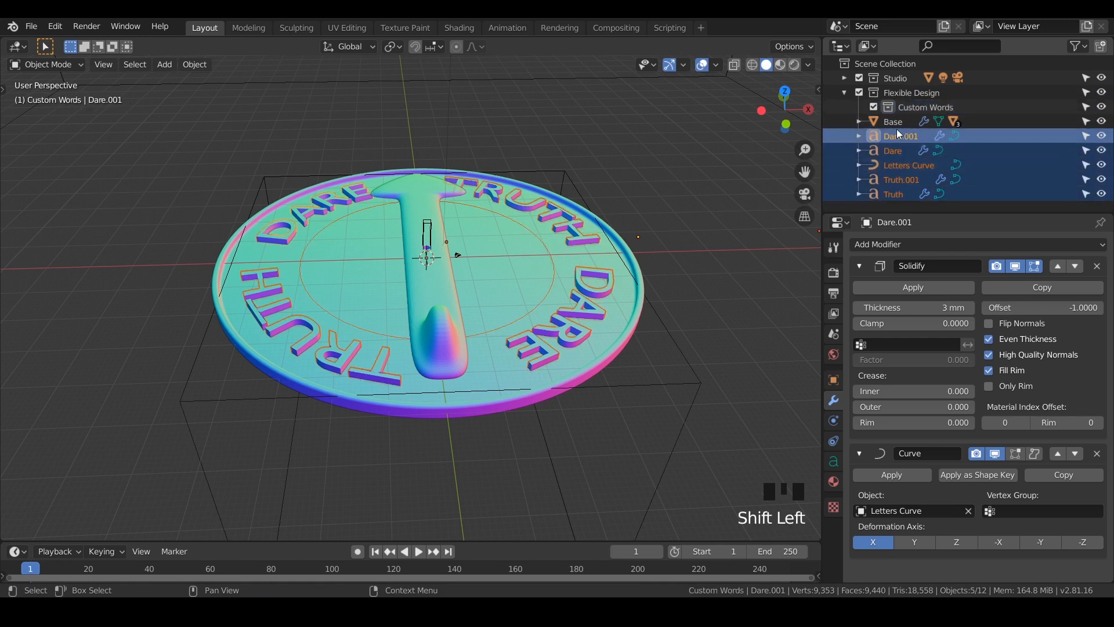
left_click_drag(896, 129, 901, 113)
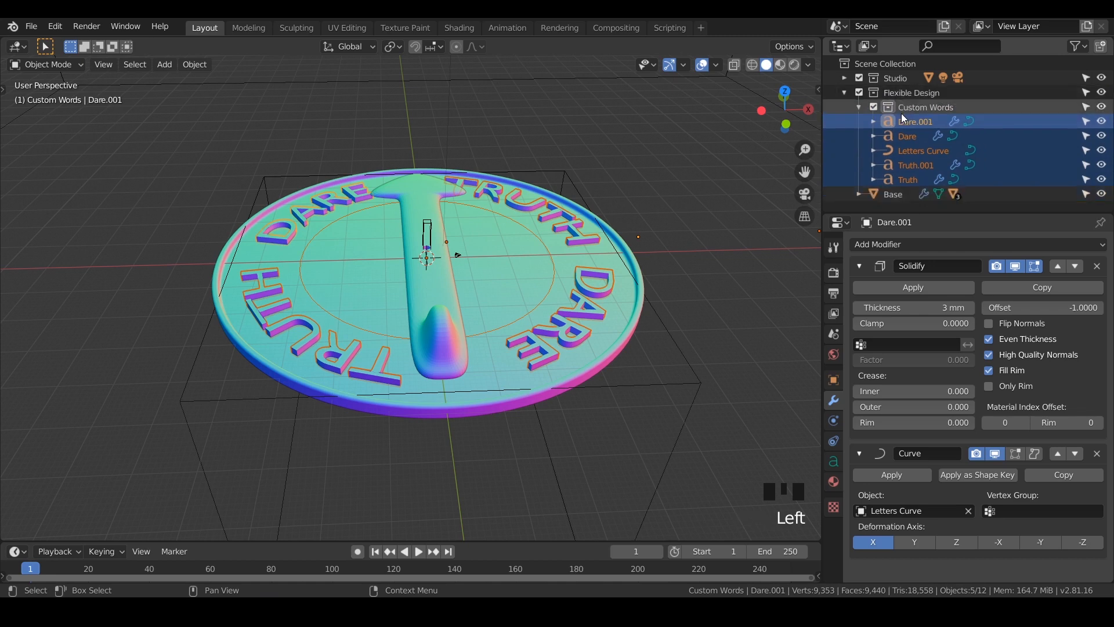
left_click(860, 108)
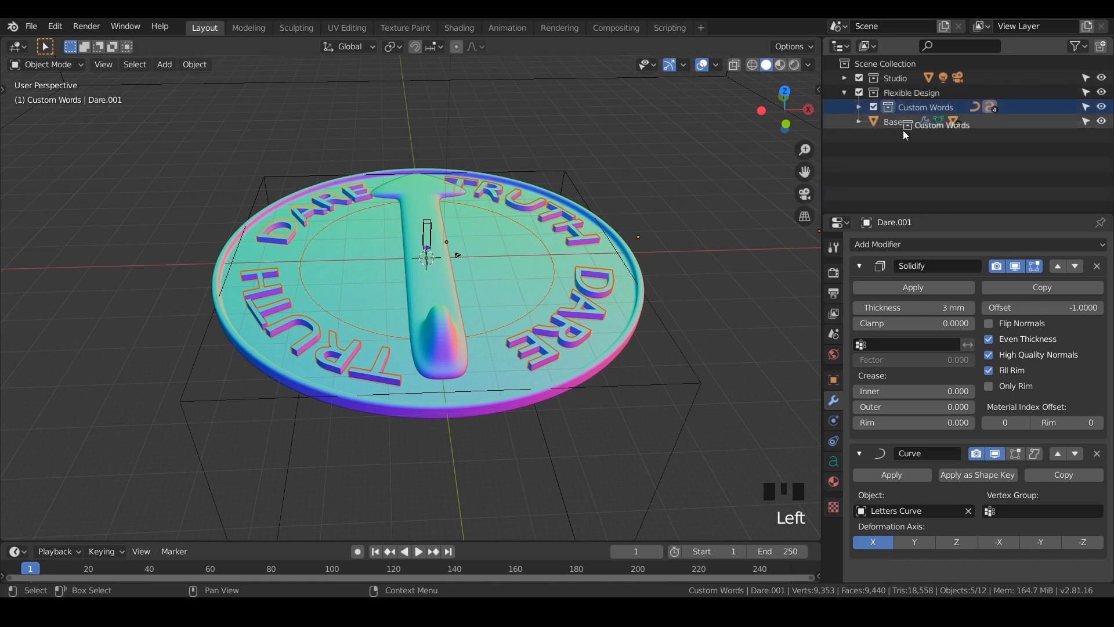
left_click(917, 106)
left_click(921, 103)
Duplicate the four text objects and the Letters Curve in place within the Custom Words collection
left_click(859, 107)
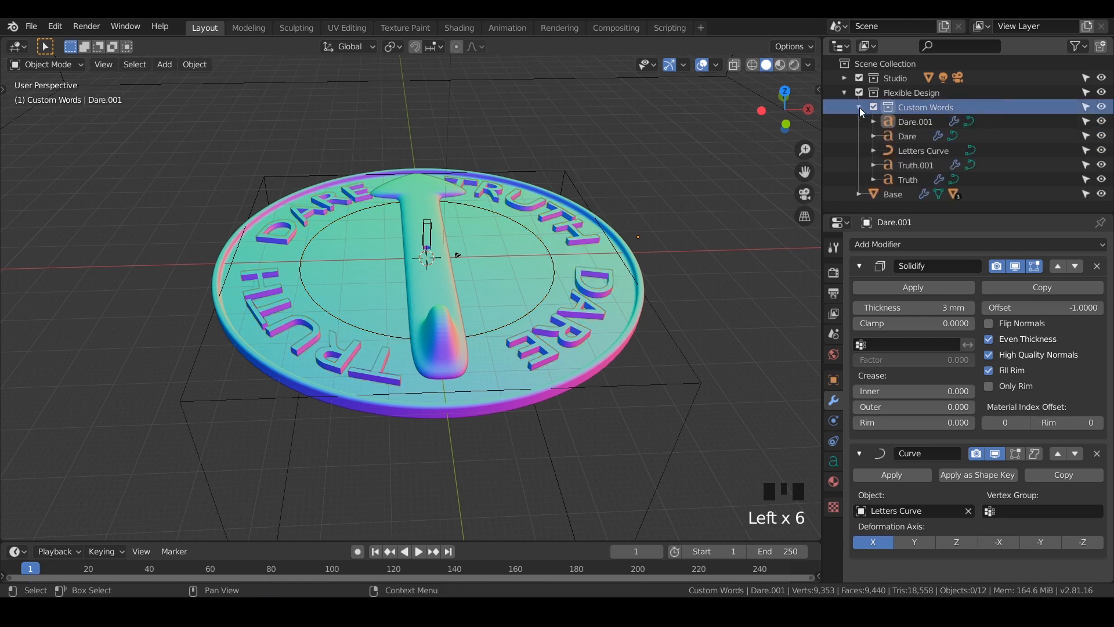
left_click(896, 120)
left_click(890, 179, "shift")
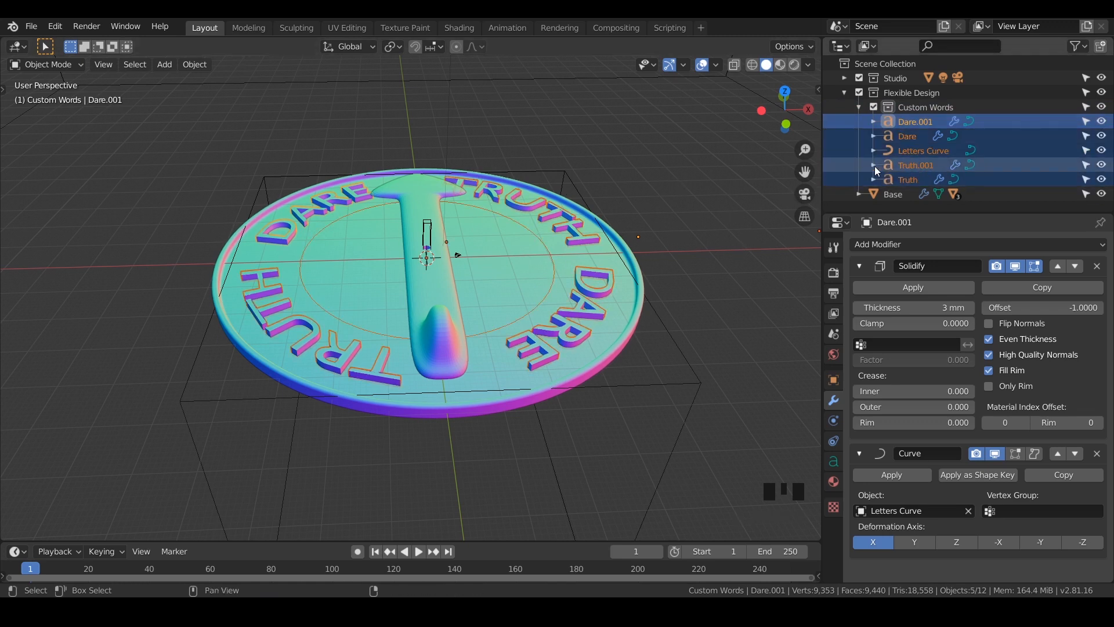
key("shift+d")
key("shift+d")
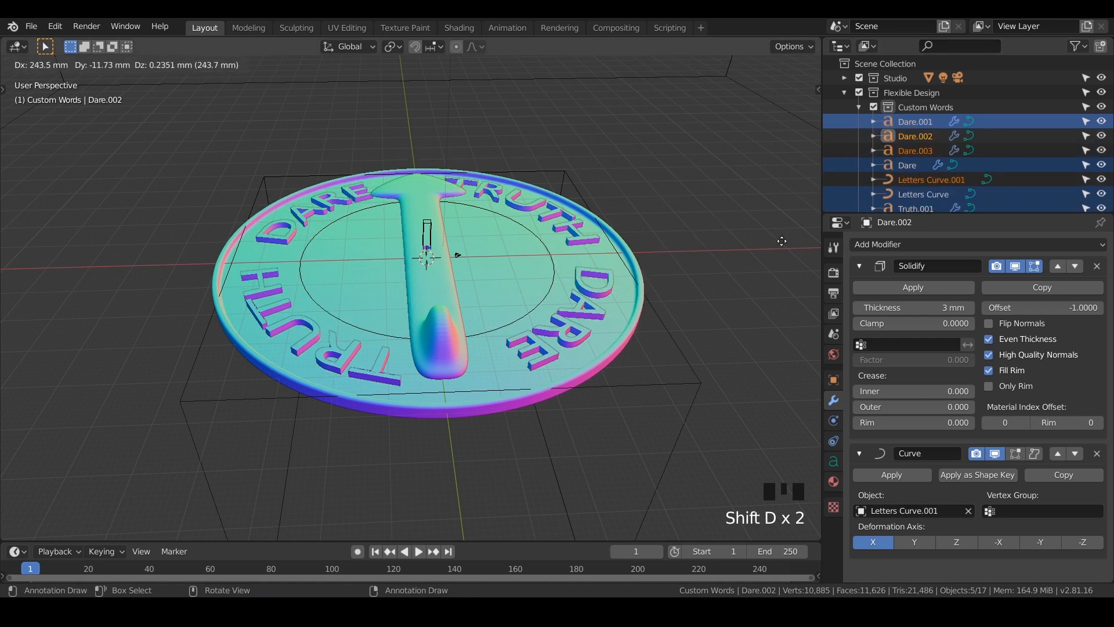
right_click(660, 256)
Move the original four texts and Letters Curve back into the Flexible Design collection, leaving the duplicates in Custom Words, and collapse Custom Words
scroll(902, 176, "down", 3)
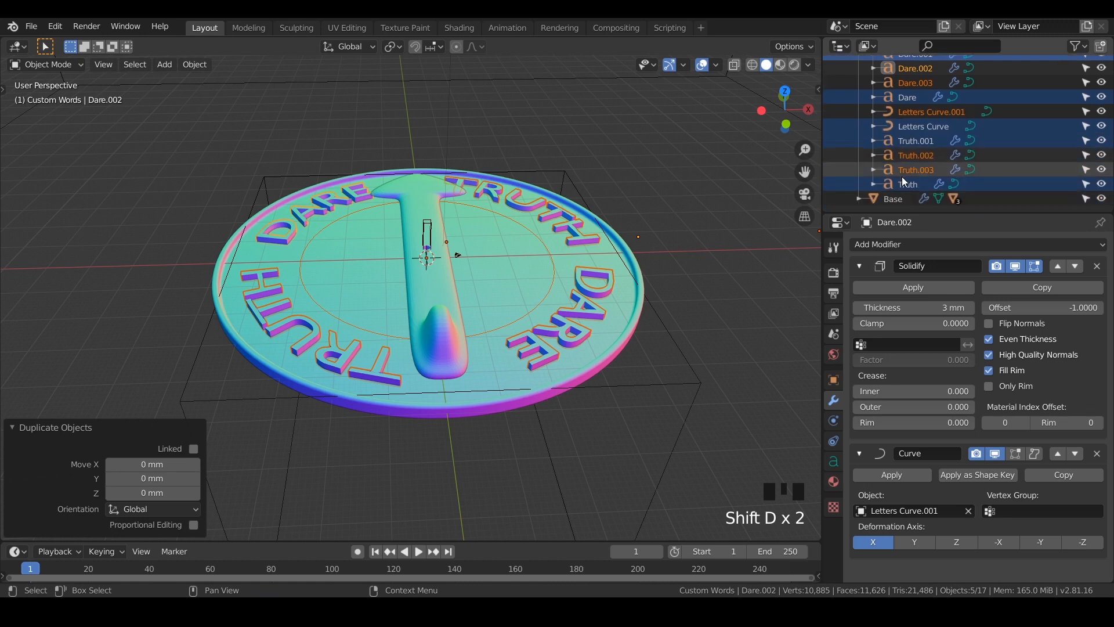
left_click_drag(907, 185, 899, 94)
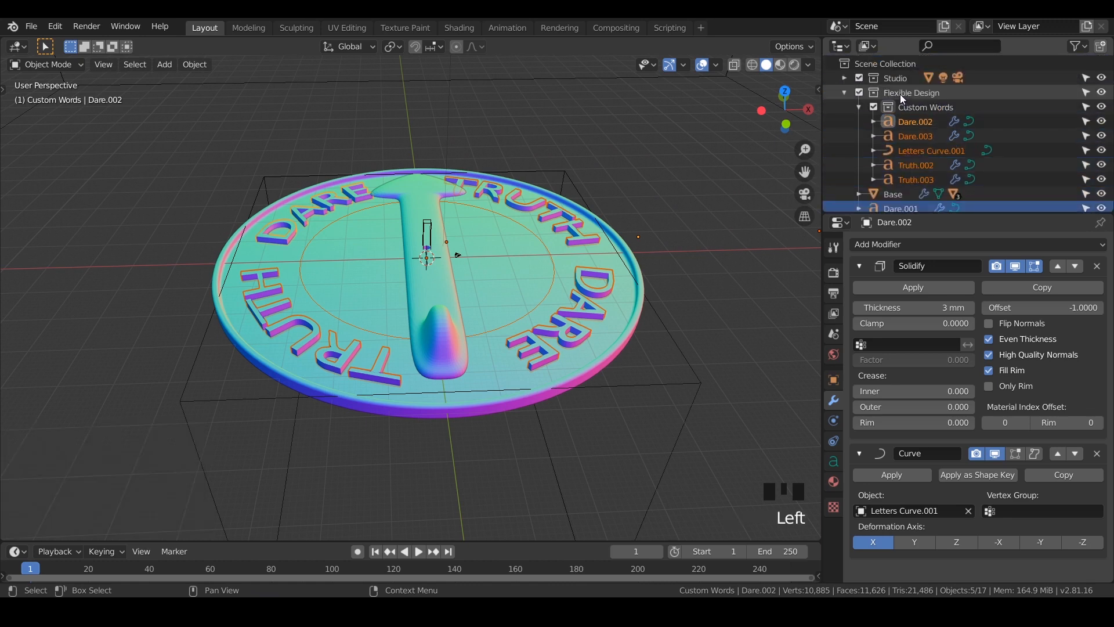
left_click(858, 108)
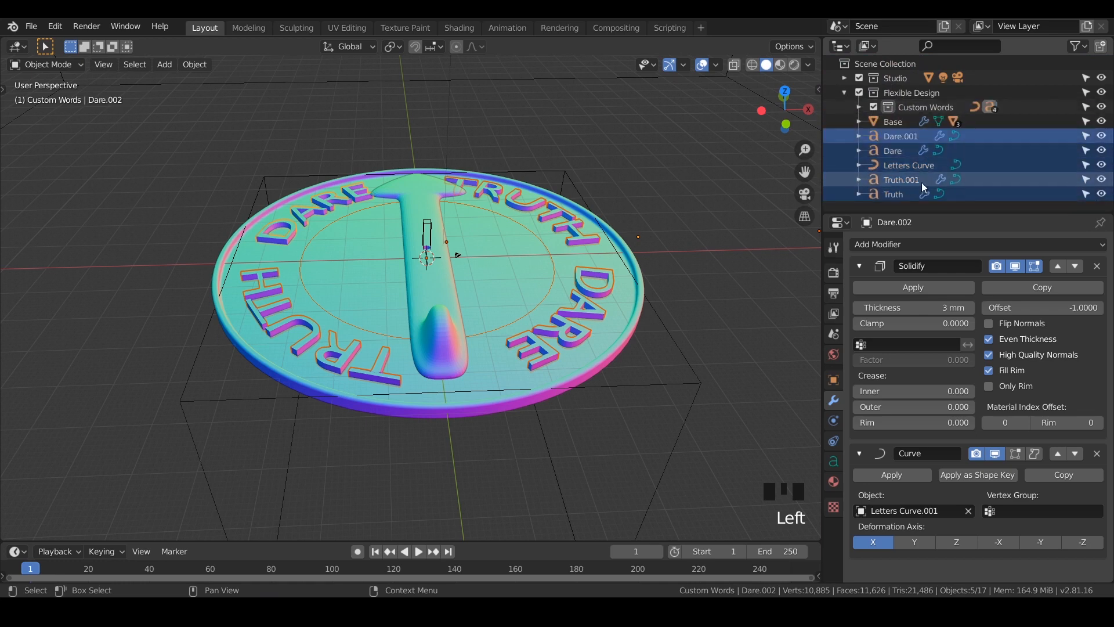
Convert the original Dare.001, Dare, Letters Curve, Truth.001 and Truth objects to meshes with Mesh from Curve/Meta/Surf/Text
left_click(892, 180)
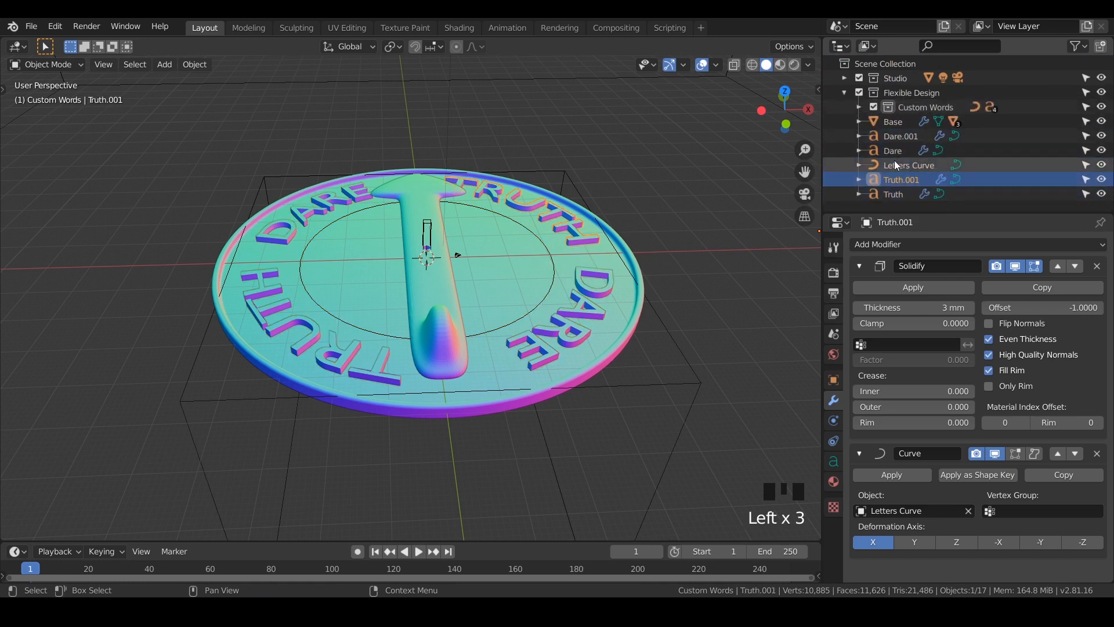
left_click(893, 134)
left_click(889, 194, "shift")
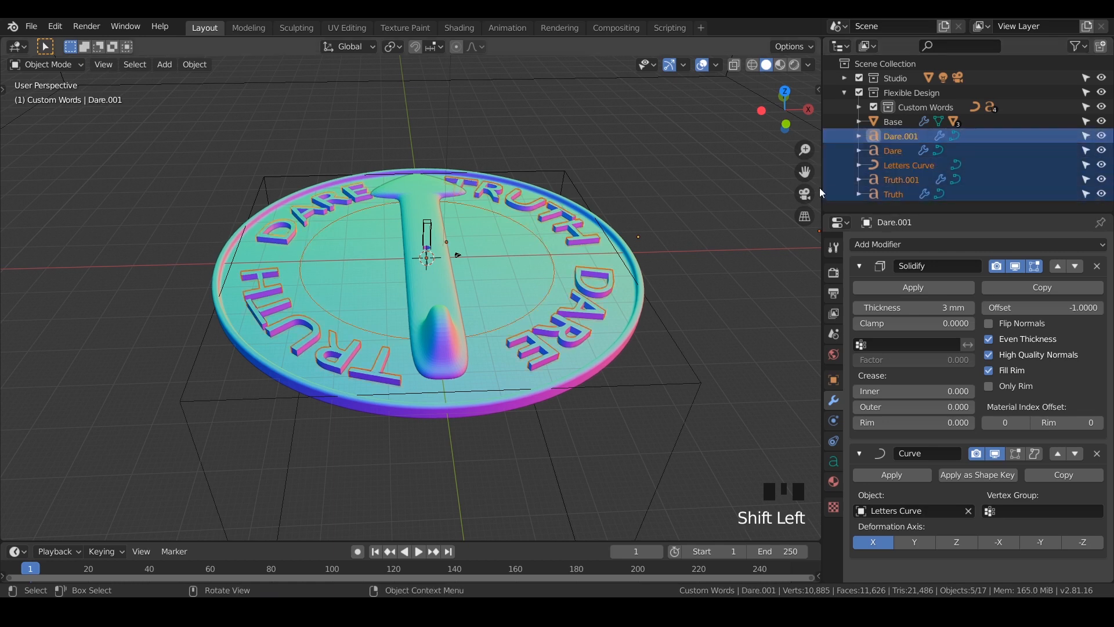
key("F3")
type("cov")
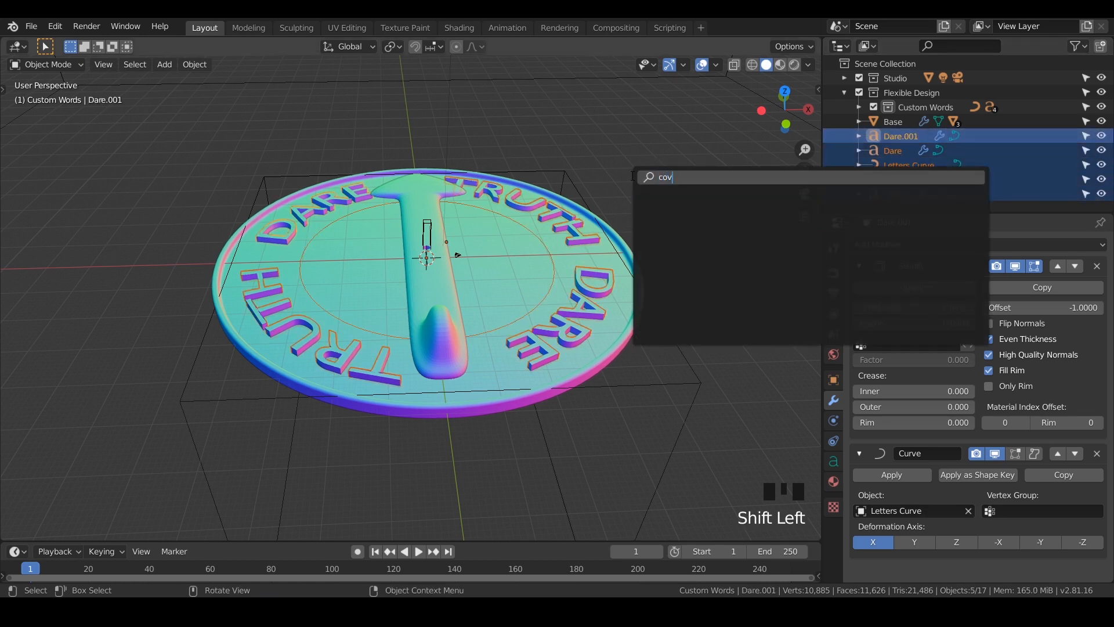
key("BackSpace")
type("n")
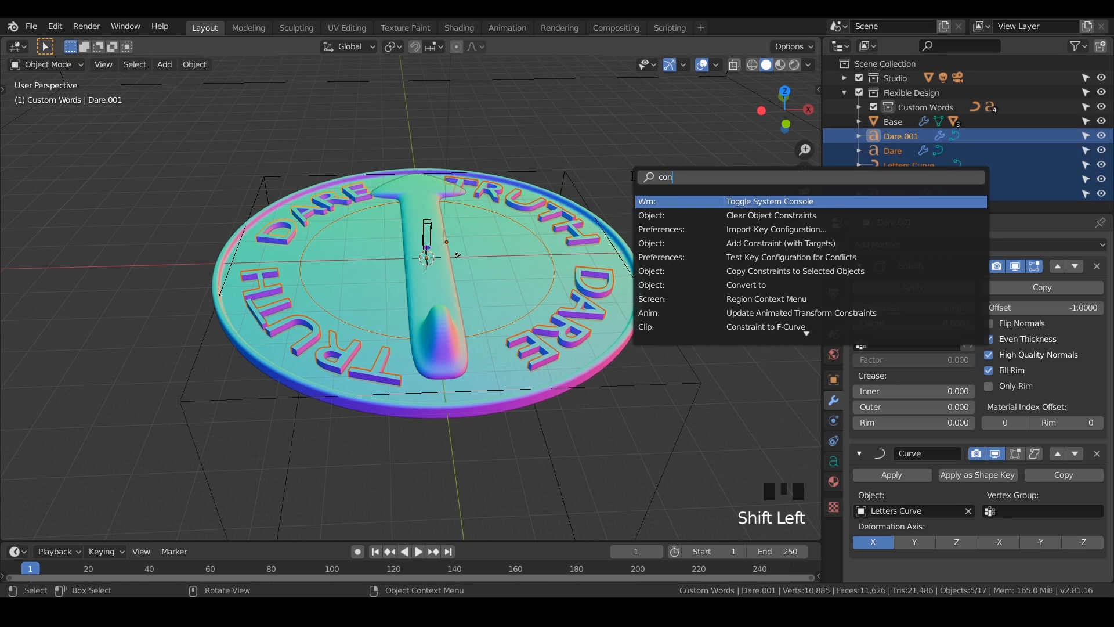
left_click(735, 285)
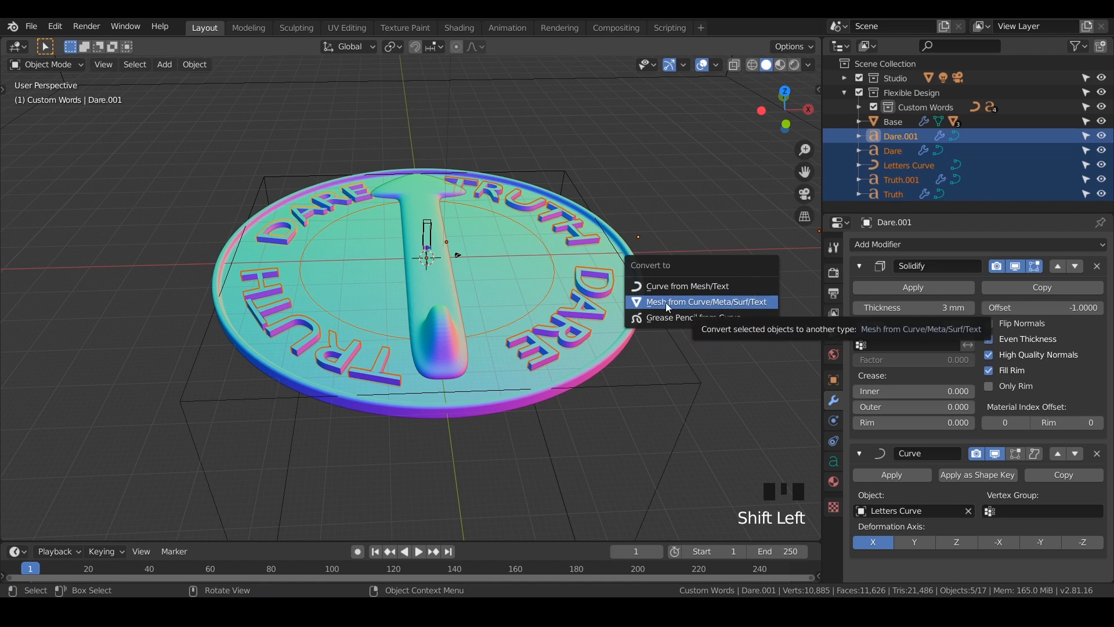
left_click(698, 302)
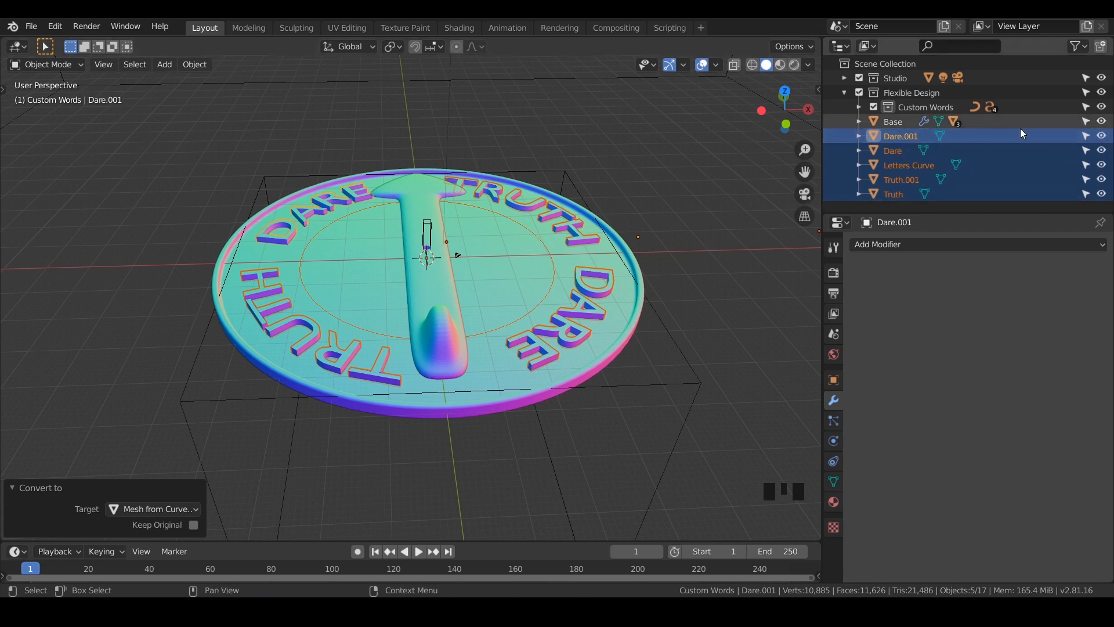
Hide the Custom Words collection and select the converted DARE lettering beside the arrow's tail
left_click(1102, 107)
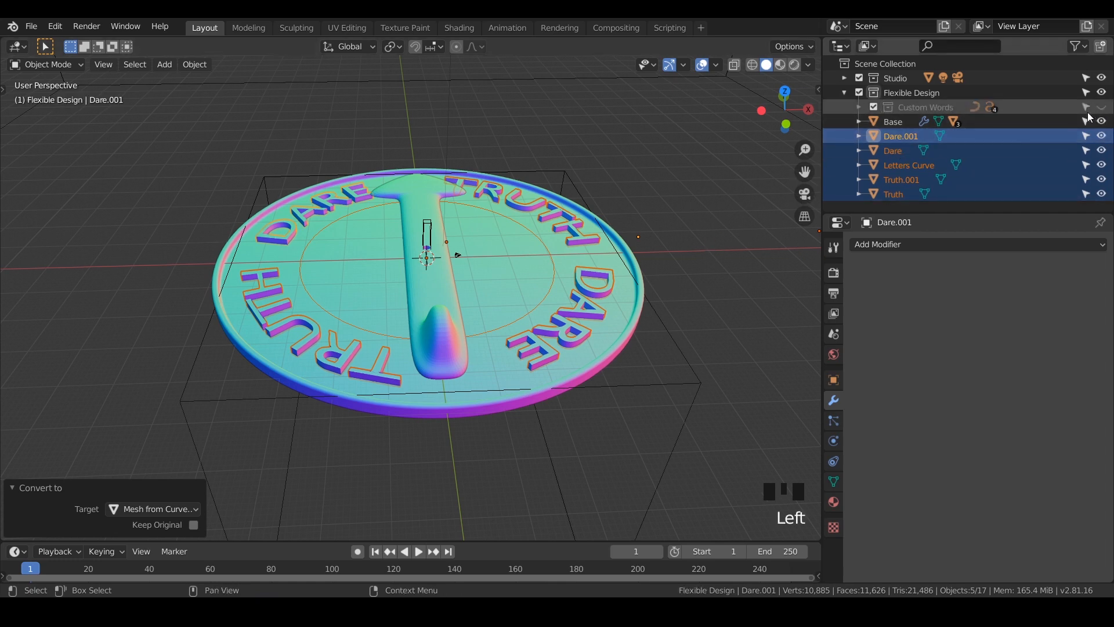
left_click(890, 121)
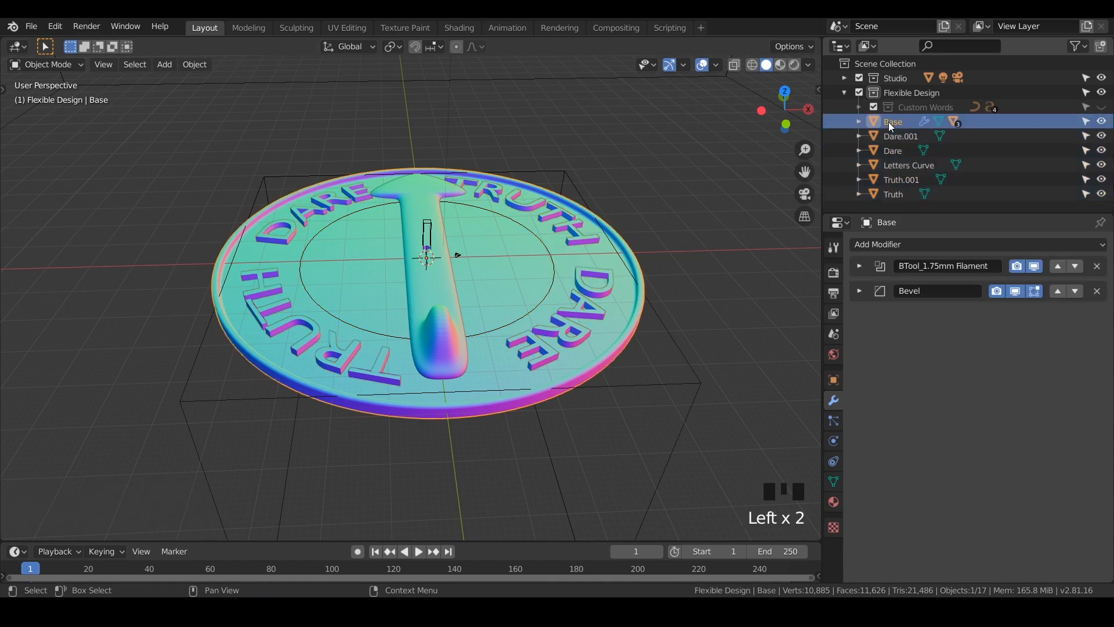
left_click(600, 316)
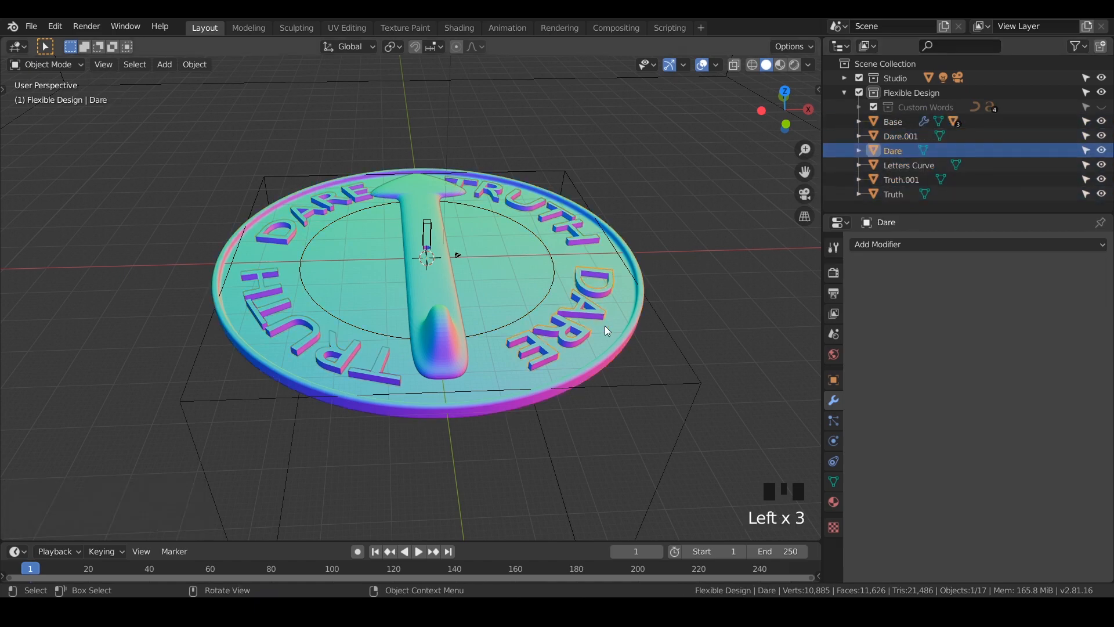